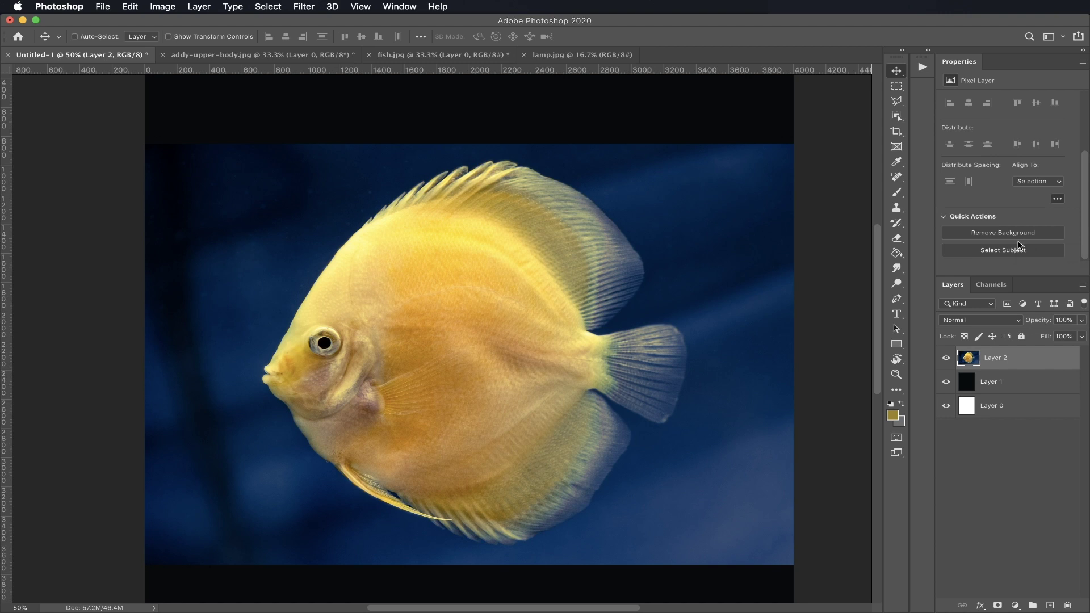
scroll(1016, 256, "up", 1)
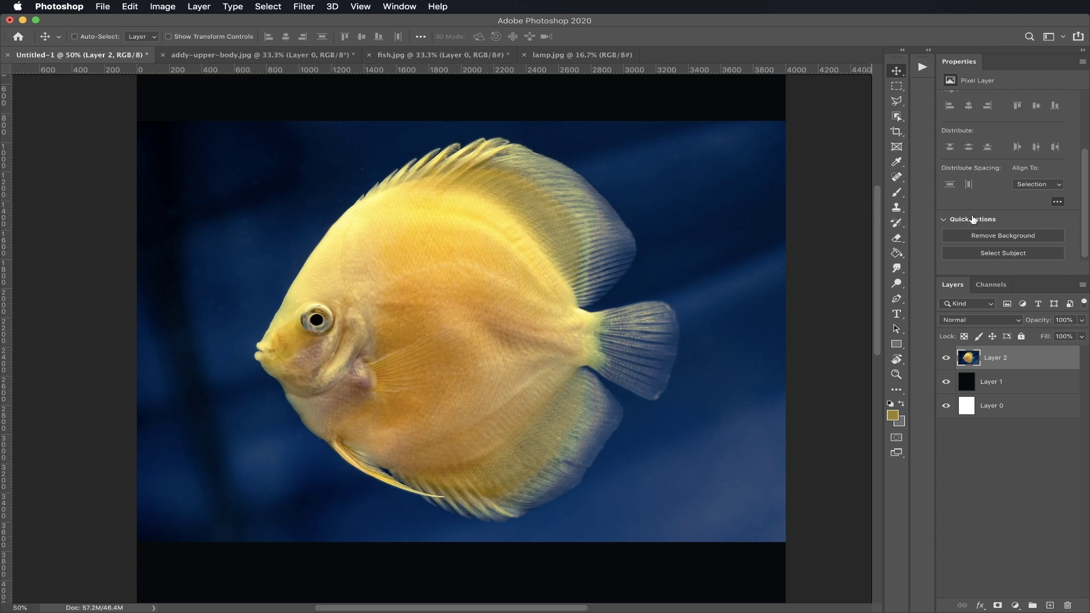
scroll(989, 150, "up", 3)
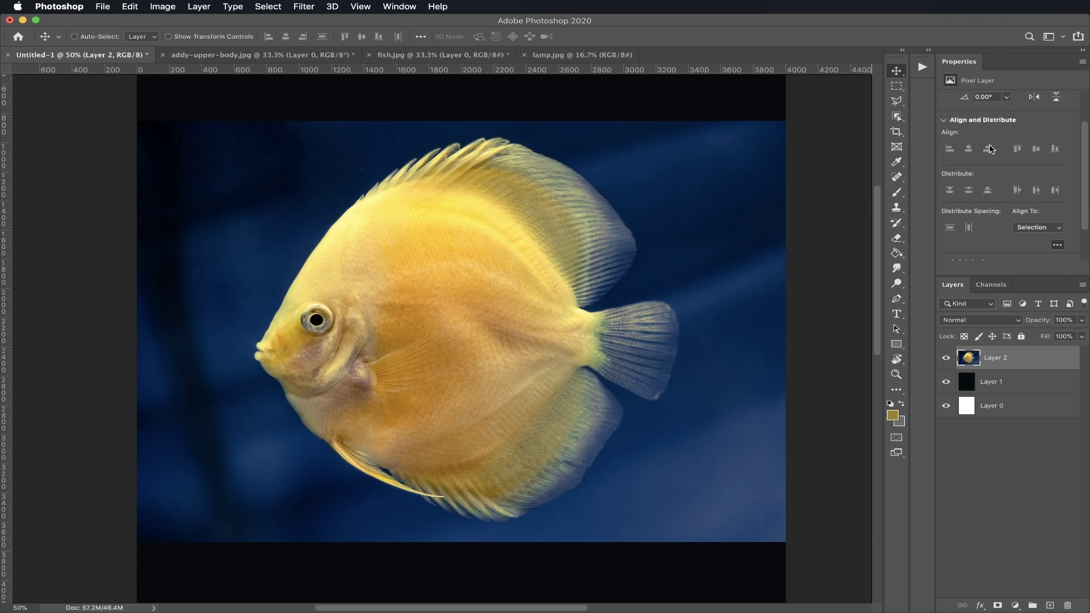
scroll(1010, 220, "down", 1)
scroll(1011, 220, "down", 2)
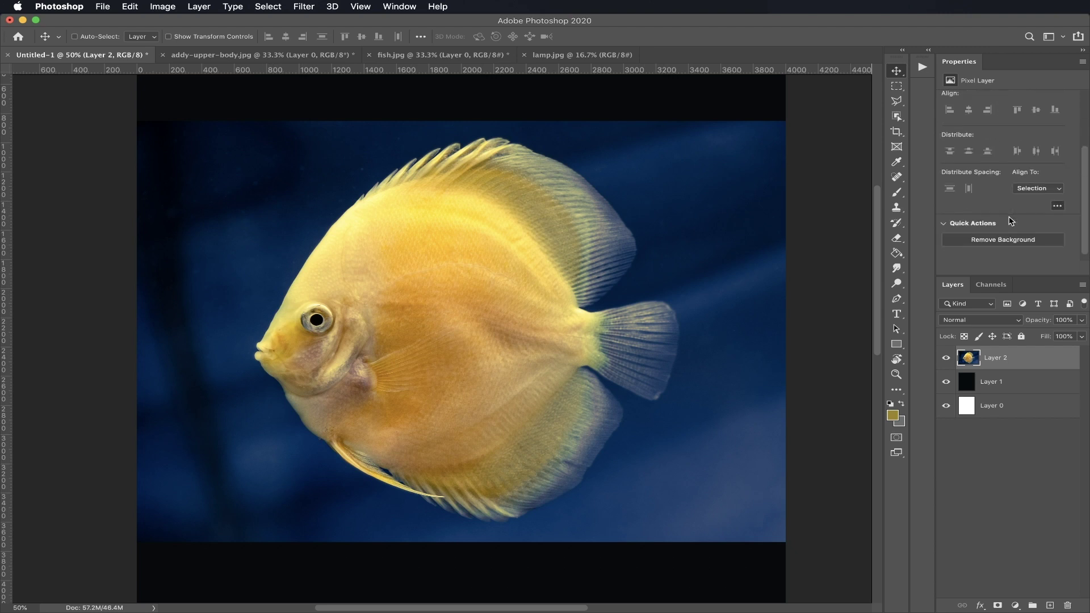
scroll(1028, 230, "down", 1)
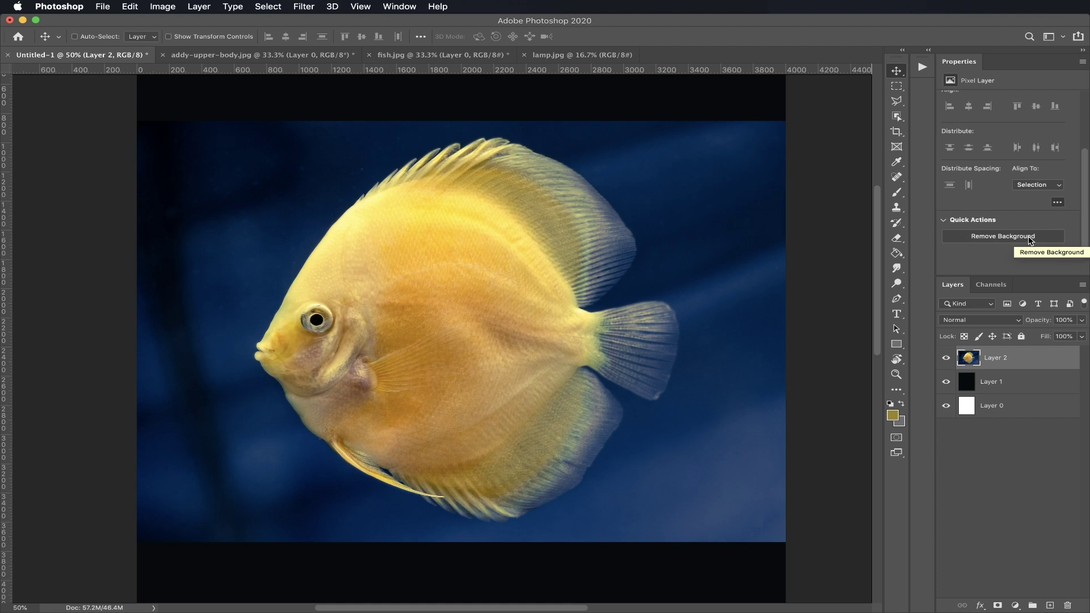
Remove the fish's blue background with the Remove Background quick action
left_click(1028, 237)
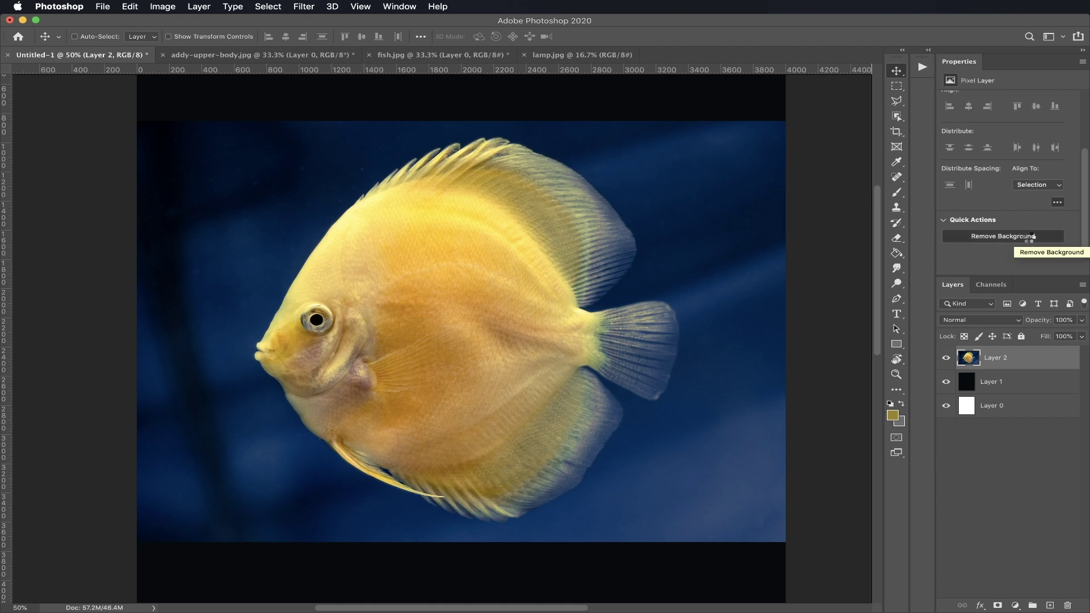
scroll(596, 304, "up", 5)
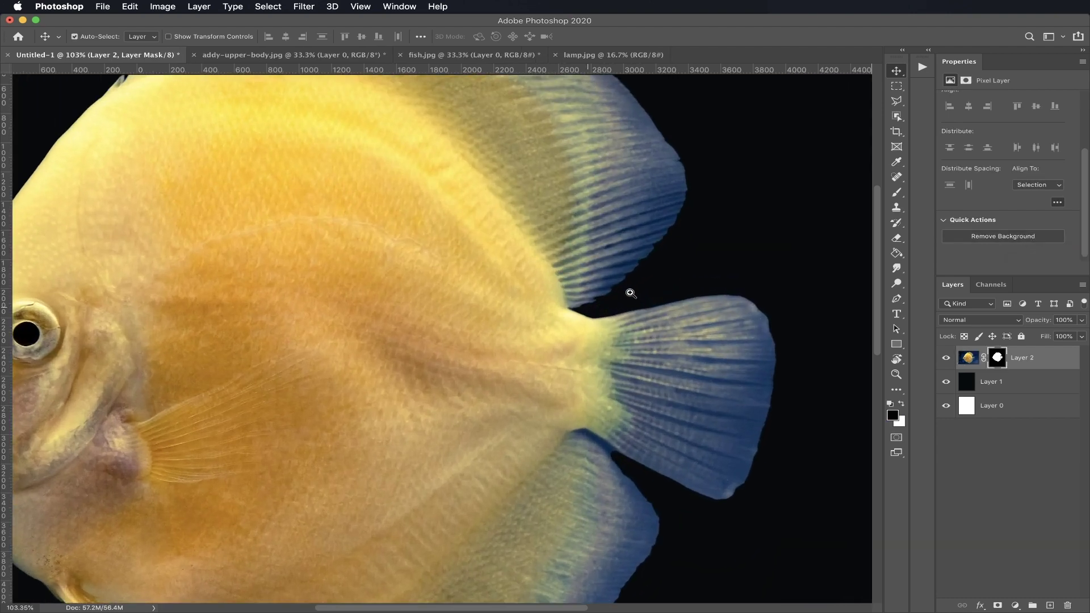
scroll(391, 251, "up", 3)
scroll(378, 237, "up", 2)
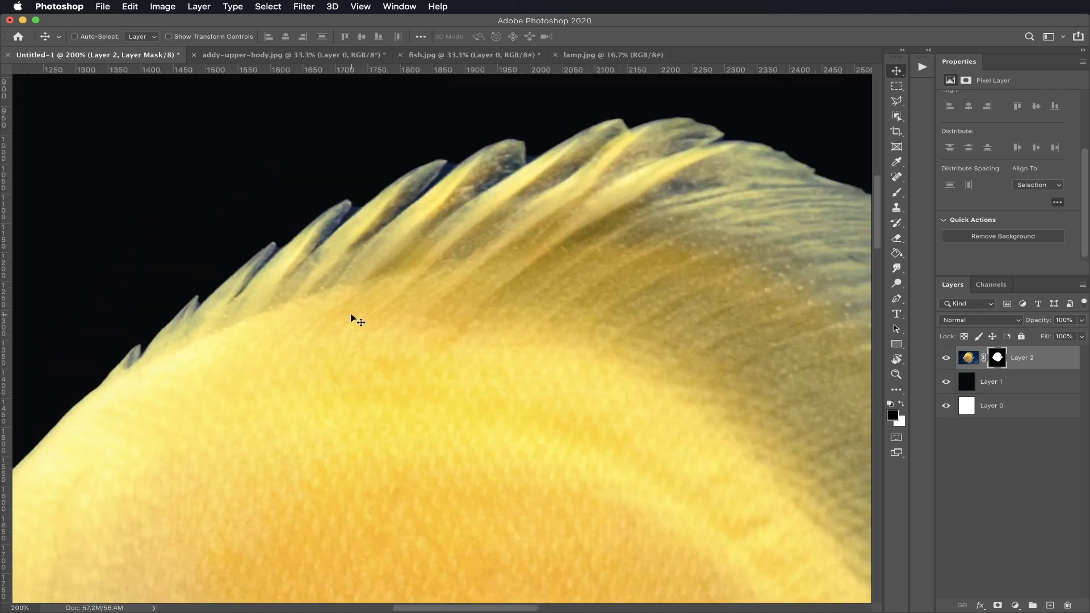
scroll(363, 301, "down", 2)
scroll(375, 370, "down", 5)
scroll(374, 370, "left", 3)
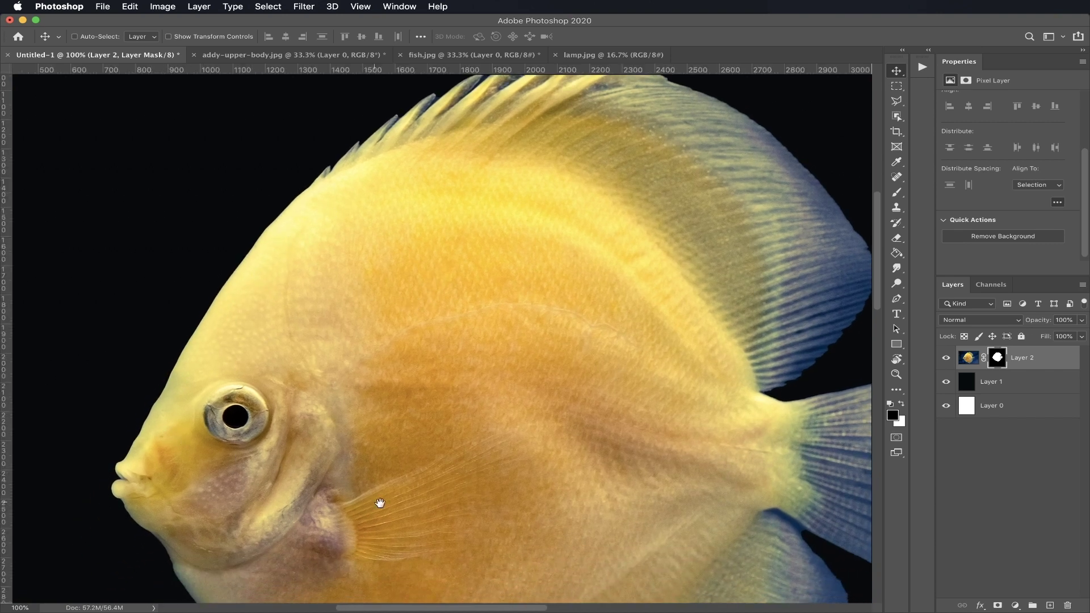
Pan over the fish's eye, tail and lower fins to check the mask edges
left_click_drag(377, 504, 331, 294)
left_click_drag(396, 430, 313, 384)
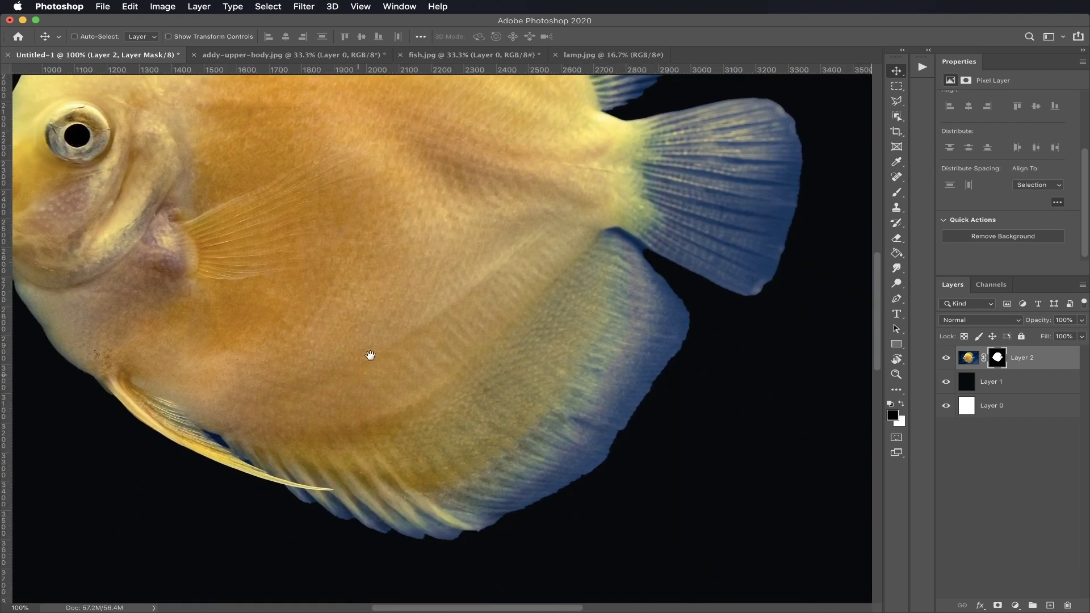
left_click_drag(368, 357, 358, 397)
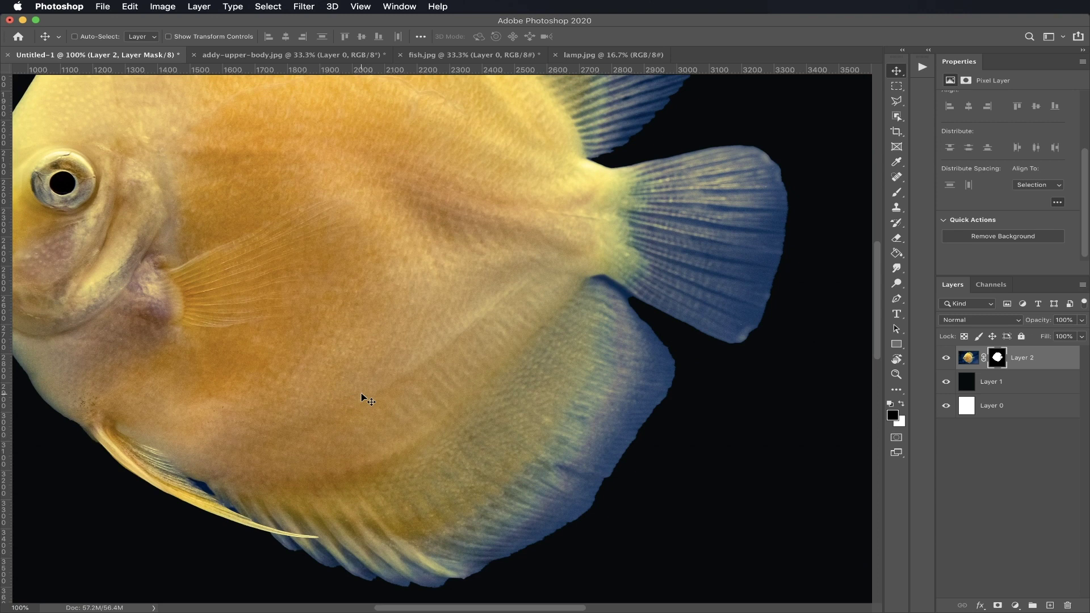
scroll(266, 358, "down", 1)
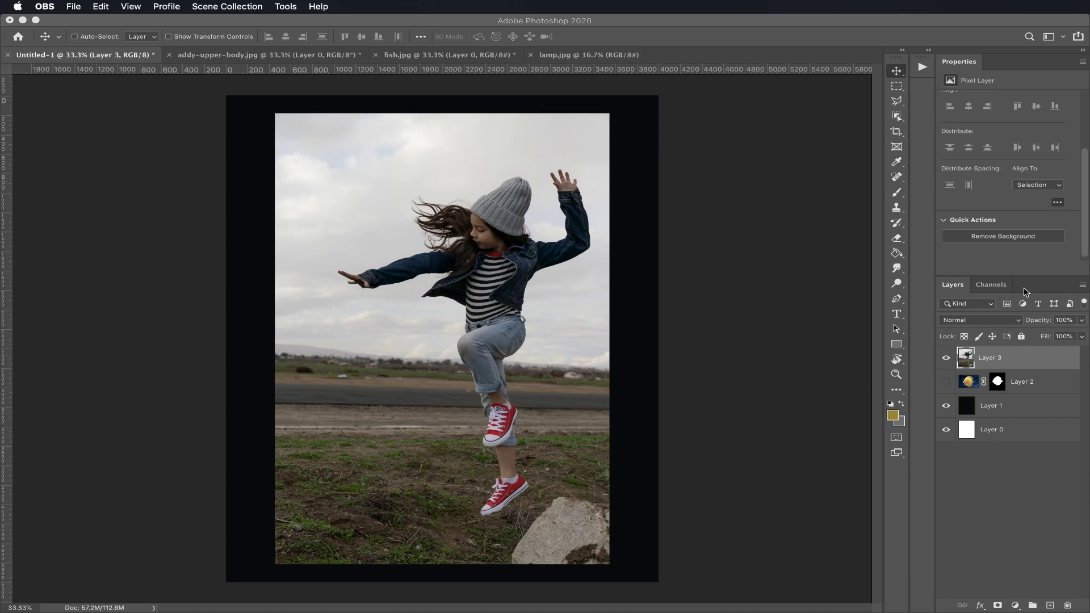
Remove the jumping girl's sky-and-field background with the Remove Background quick action
left_click(1020, 241)
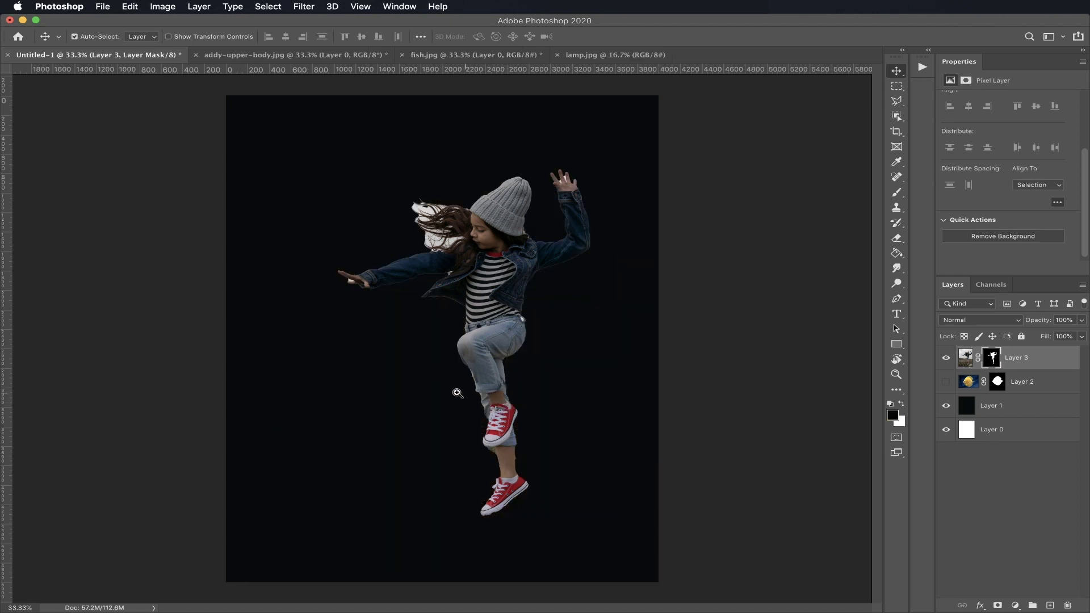
key("super+space")
left_click_drag(389, 321, 459, 329)
Zoom and pan over the girl's arm, face, hat and hair to inspect the mask edges
left_click_drag(365, 112, 384, 206)
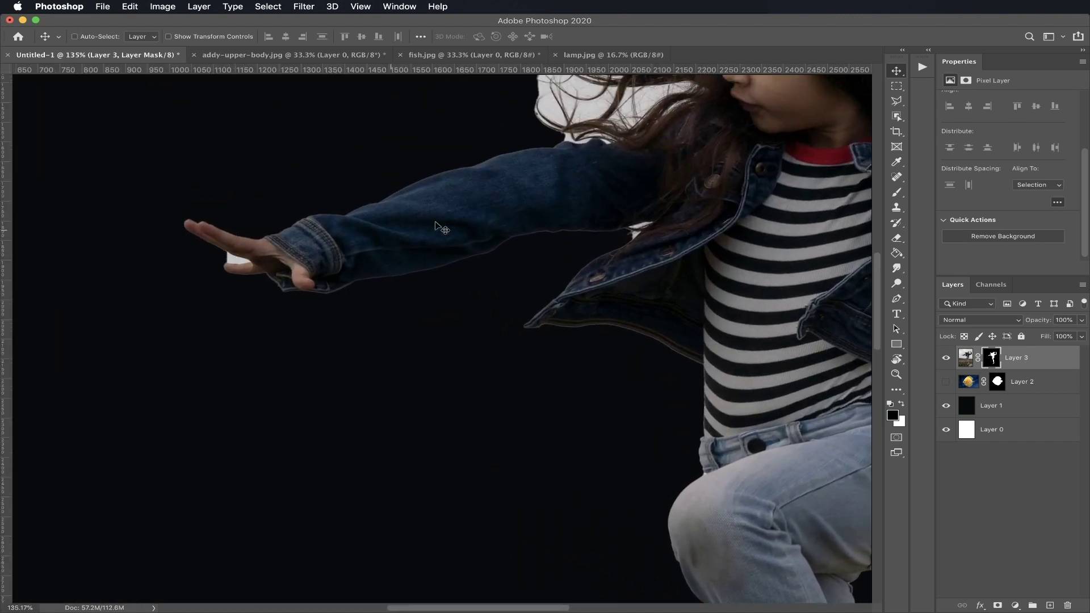
left_click_drag(502, 236, 390, 295)
left_click_drag(538, 236, 528, 360)
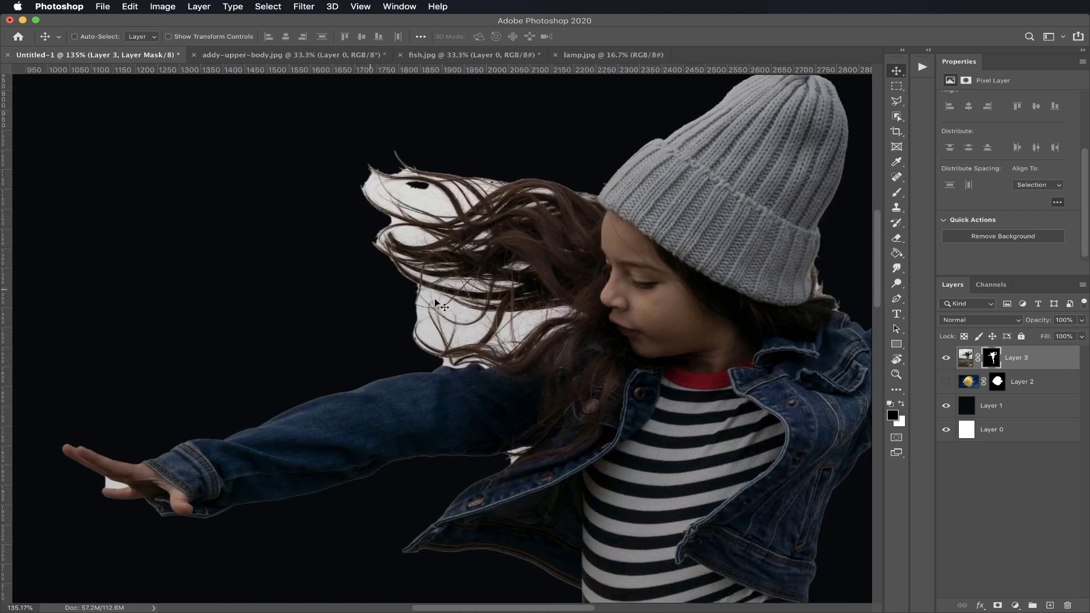
left_click_drag(562, 307, 398, 237)
left_click_drag(593, 221, 577, 381)
scroll(690, 278, "up", 1)
scroll(723, 246, "down", 15)
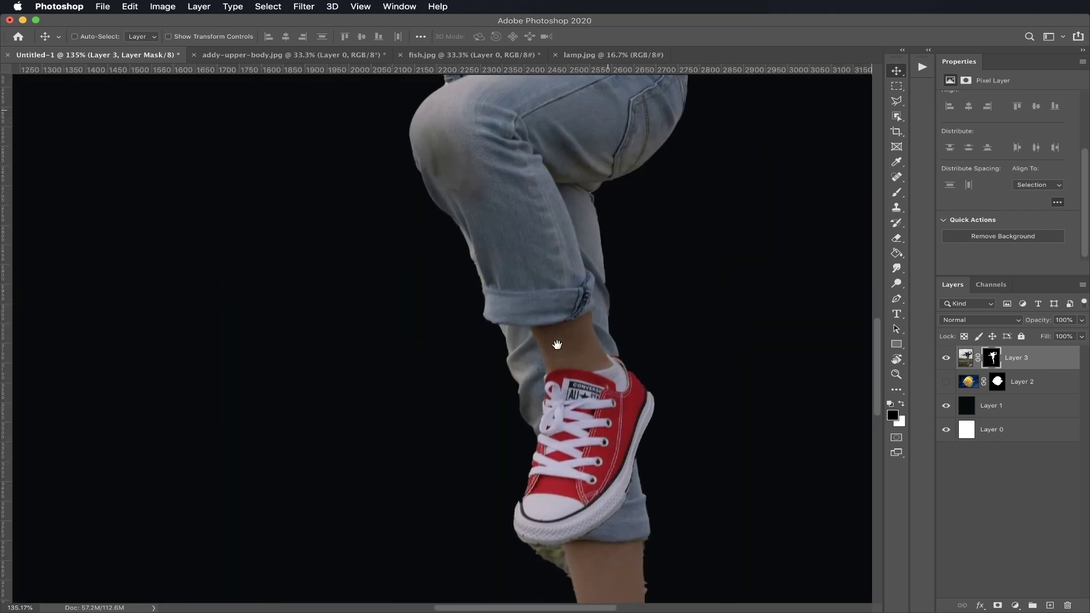
scroll(595, 500, "down", 5)
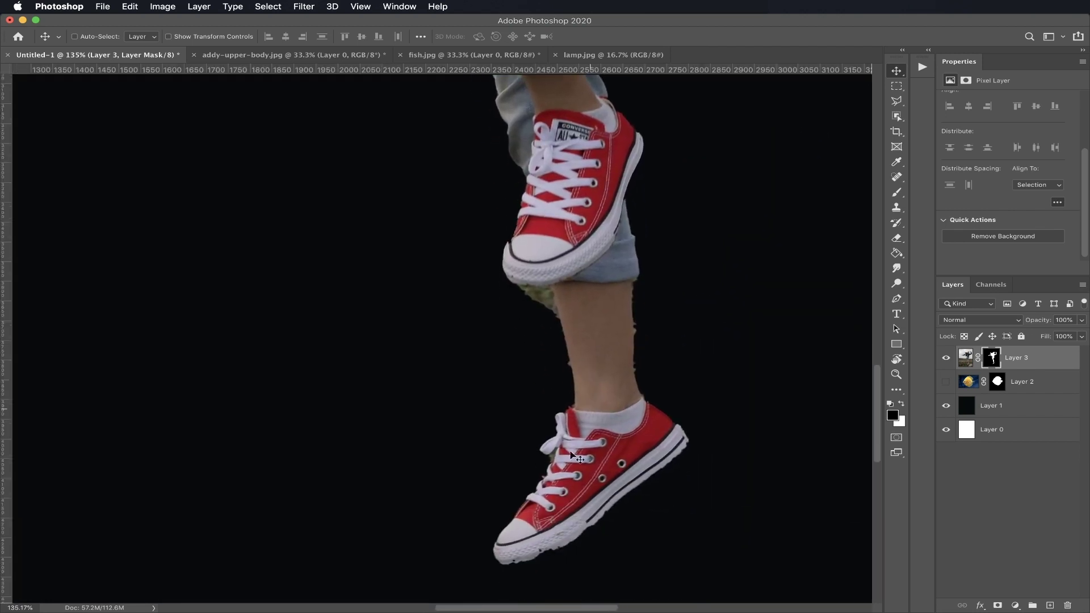
scroll(558, 228, "down", 1)
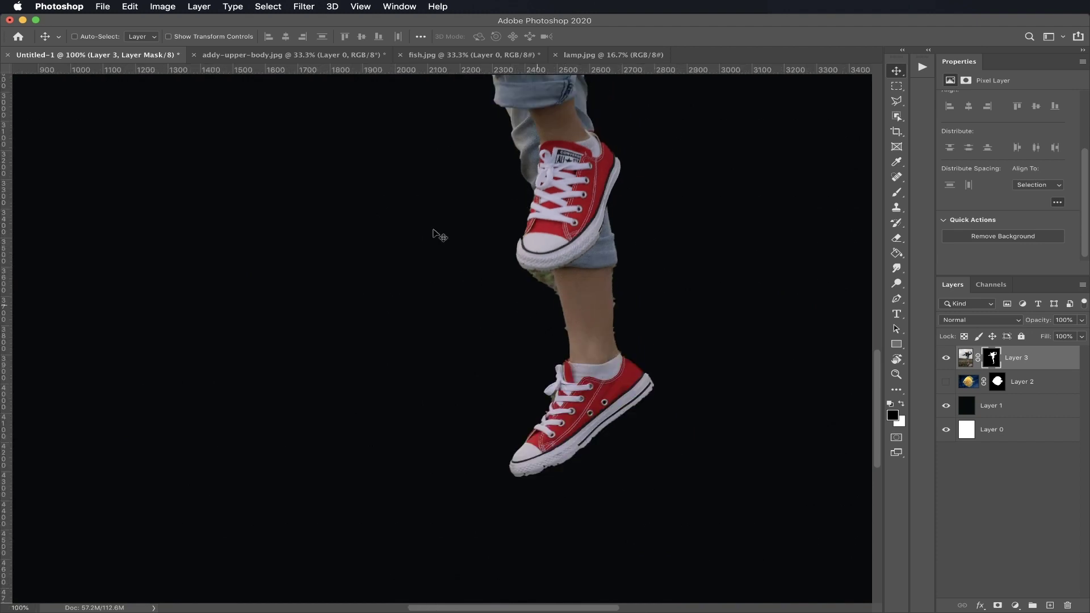
scroll(584, 227, "up", 2)
scroll(575, 266, "down", 1)
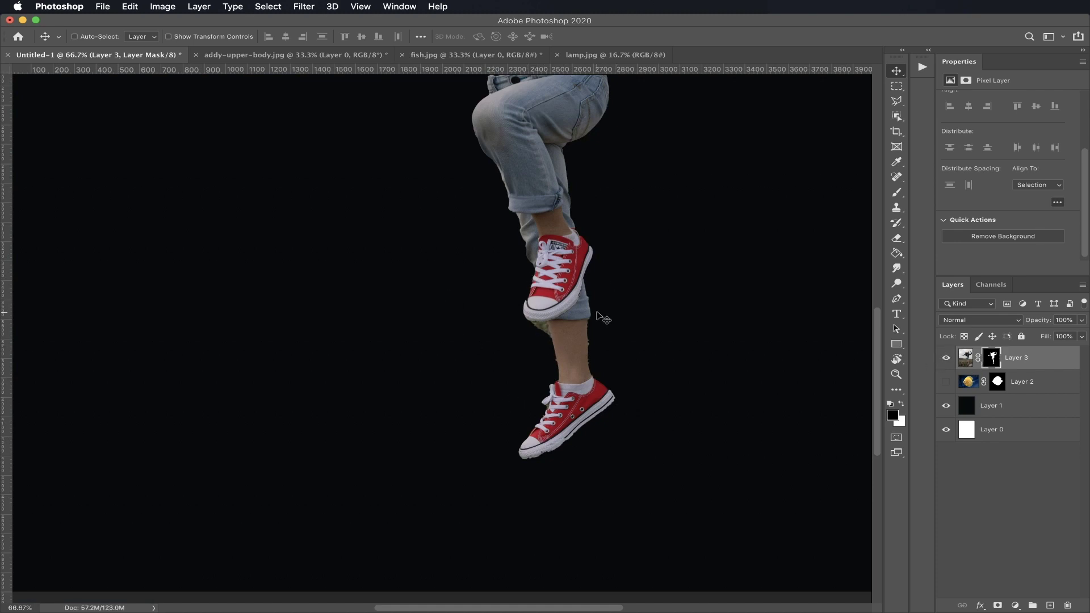
scroll(537, 211, "down", 1)
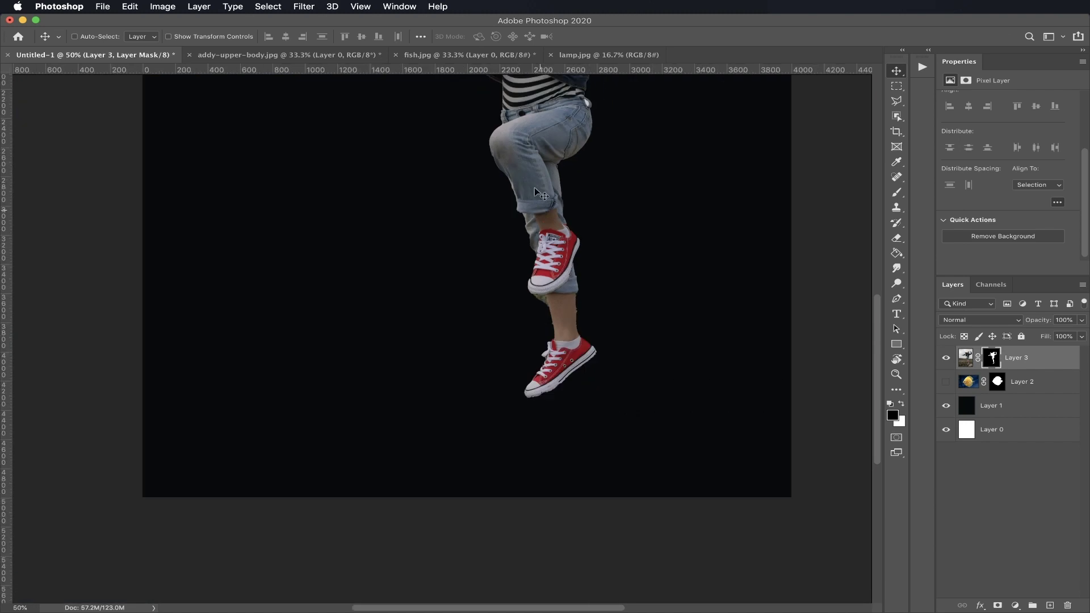
scroll(536, 193, "up", 5)
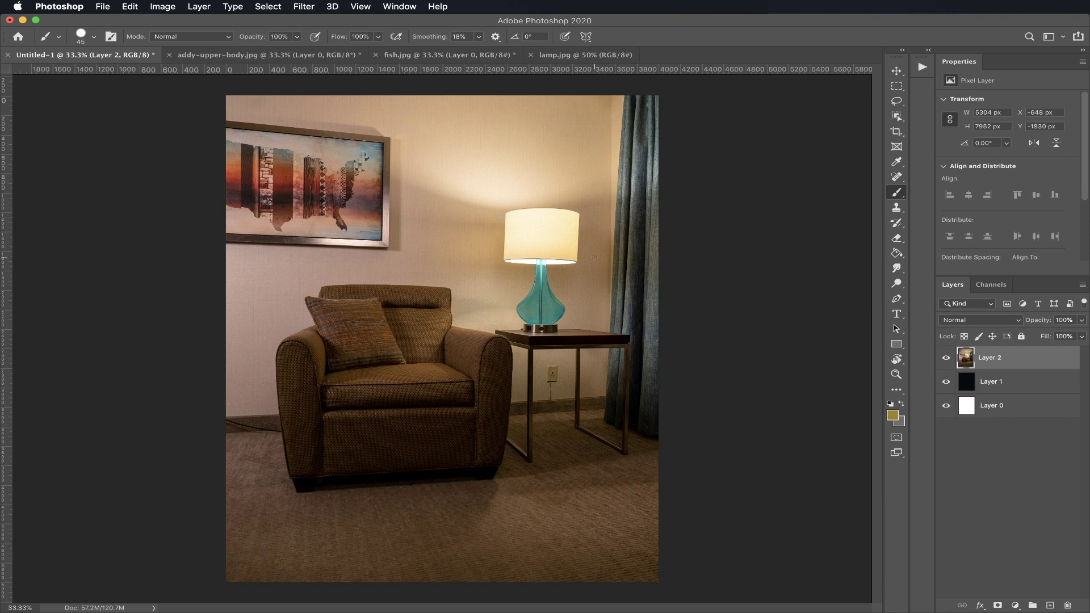
Trace a Lasso selection around the lamp and shade, then mask the layer to it
left_click(896, 101)
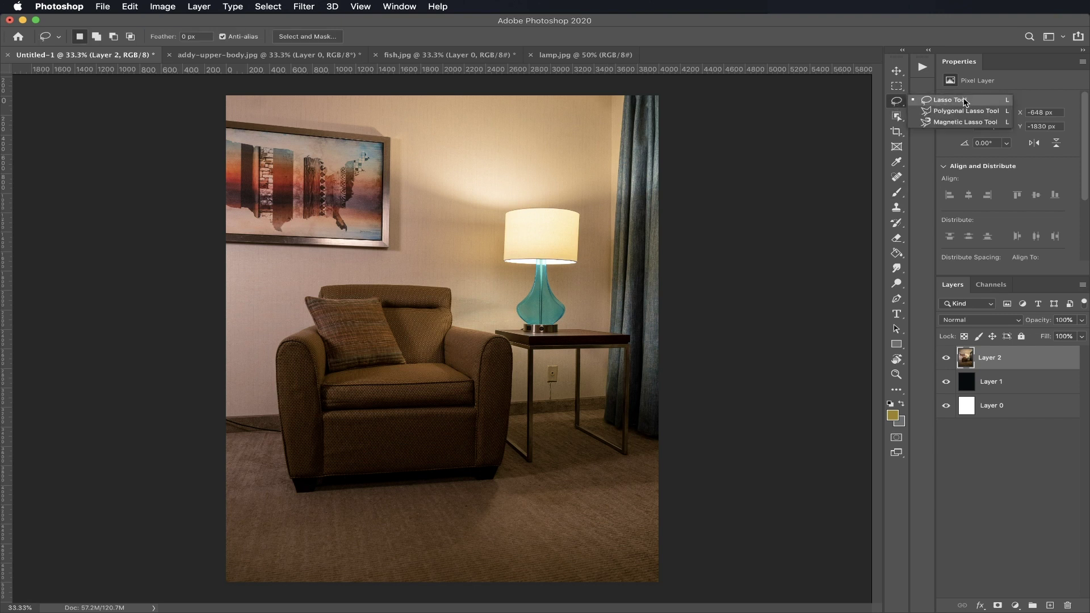
left_click(965, 102)
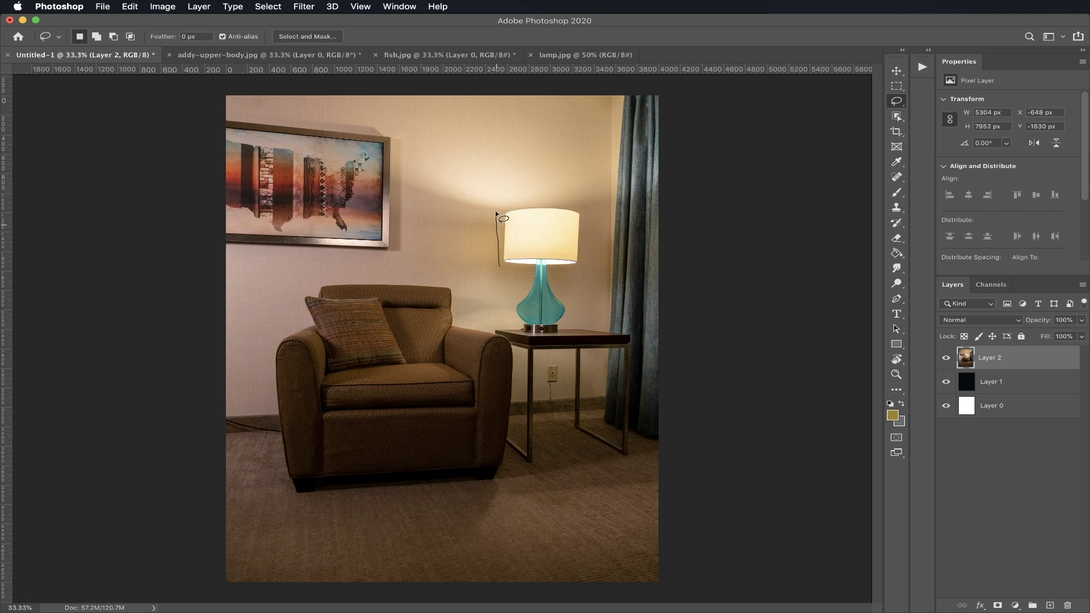
mouse_move(510, 203)
left_mouse_down()
mouse_move(582, 208)
mouse_move(580, 263)
mouse_move(556, 269)
mouse_move(552, 287)
mouse_move(567, 299)
mouse_move(566, 335)
mouse_move(525, 339)
mouse_move(517, 325)
mouse_move(518, 268)
mouse_move(538, 267)
left_mouse_up()
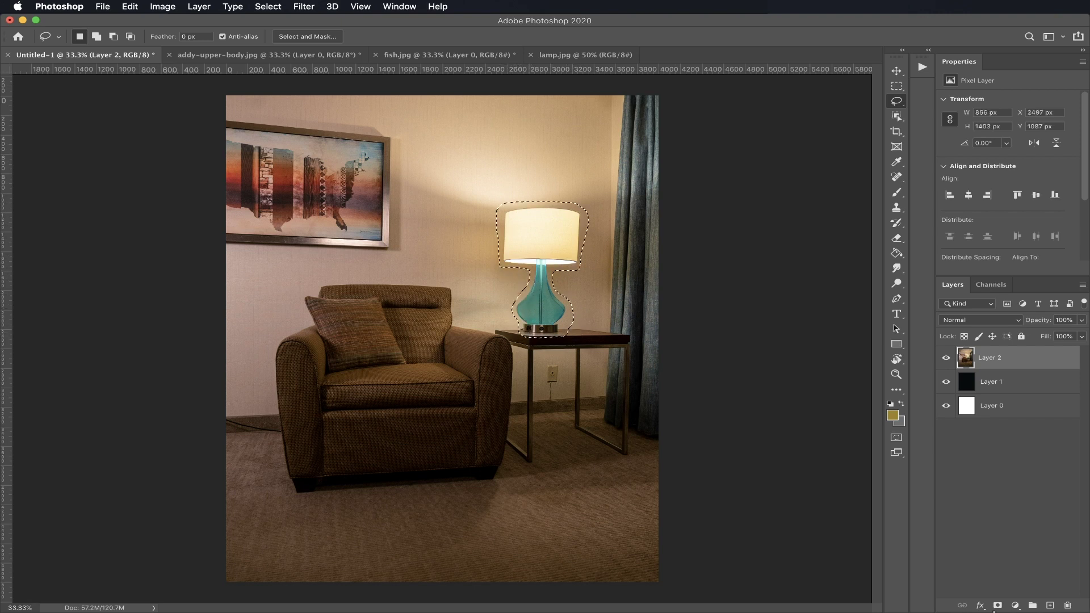
left_click(997, 605)
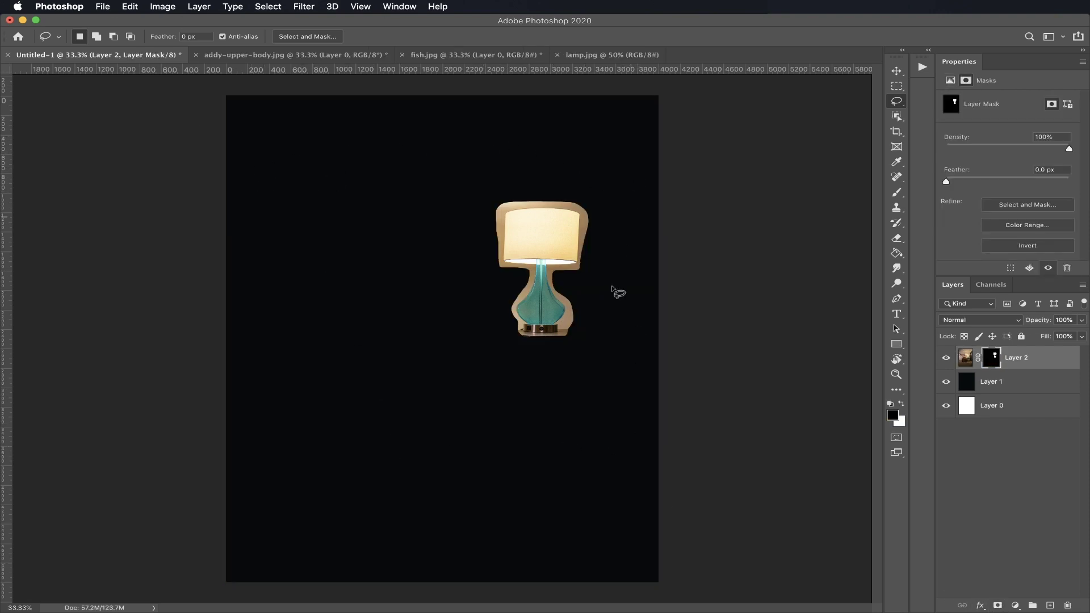
Zoom onto the lamp, pick a Hard Round 45 px brush, and mask the shade's top-left beige
left_click(562, 244)
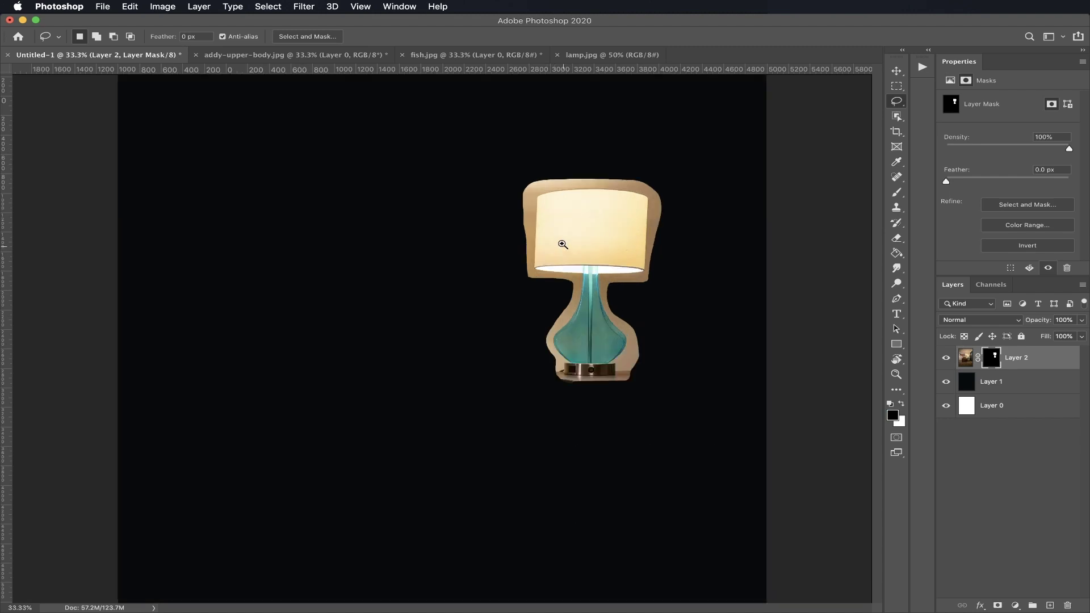
left_click_drag(518, 243, 588, 297)
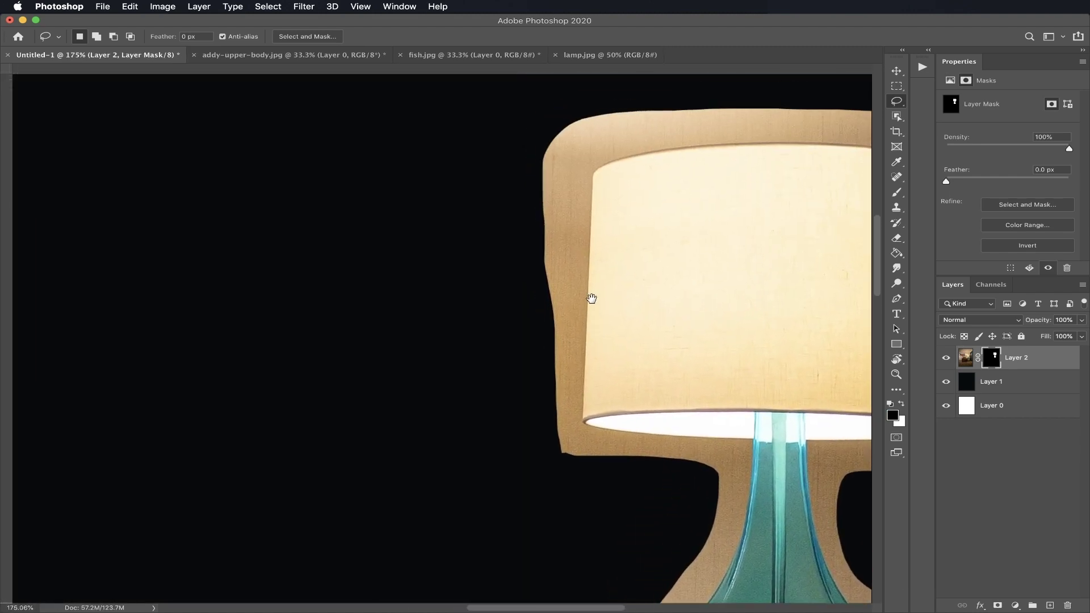
left_click(898, 193)
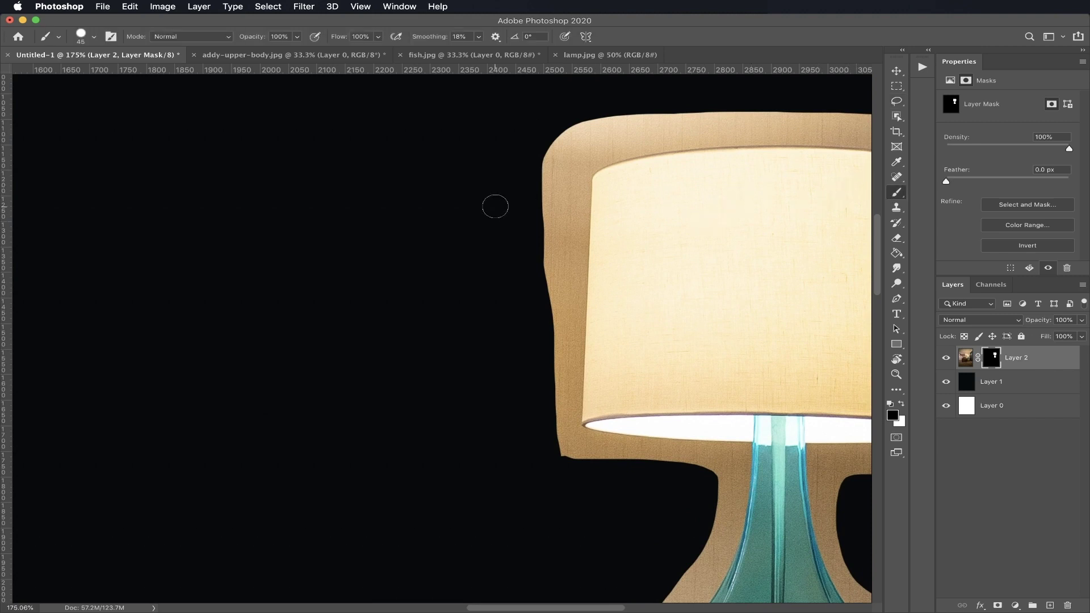
right_click(458, 203)
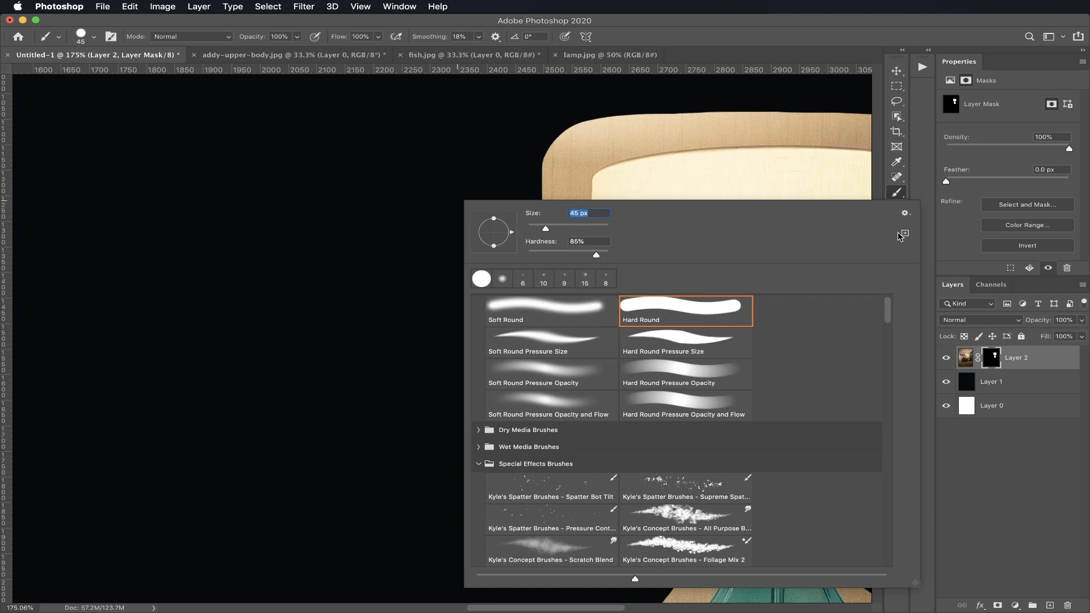
left_click(956, 244)
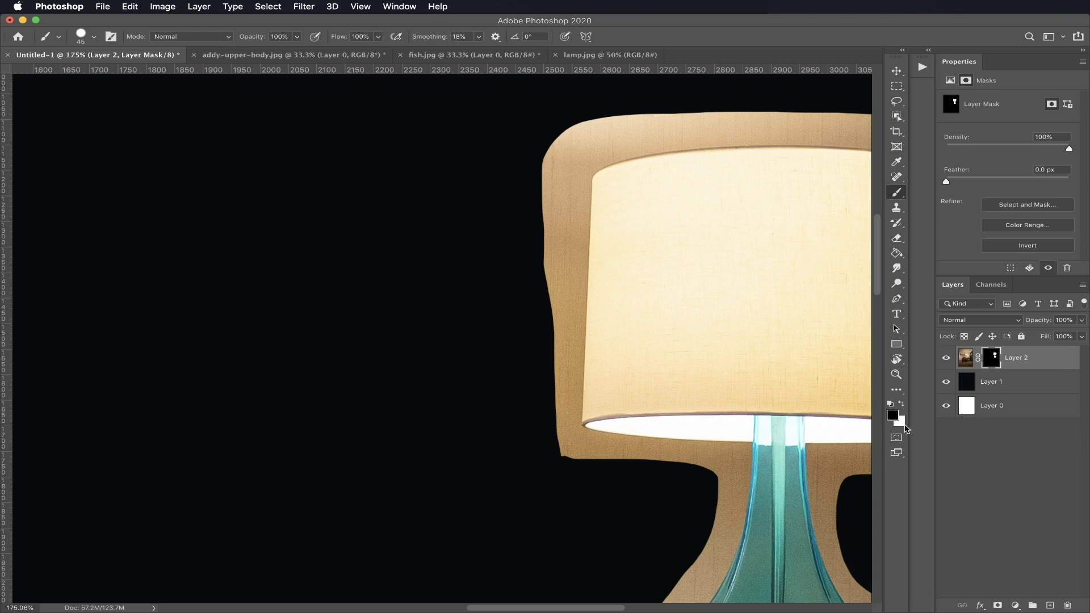
mouse_move(559, 136)
left_mouse_down()
mouse_move(547, 160)
mouse_move(568, 170)
left_mouse_up()
Paint out the beige left of and below the lampshade and along the vase's left edge
key("bracketright")
key("bracketright")
key("bracketright")
key("bracketright")
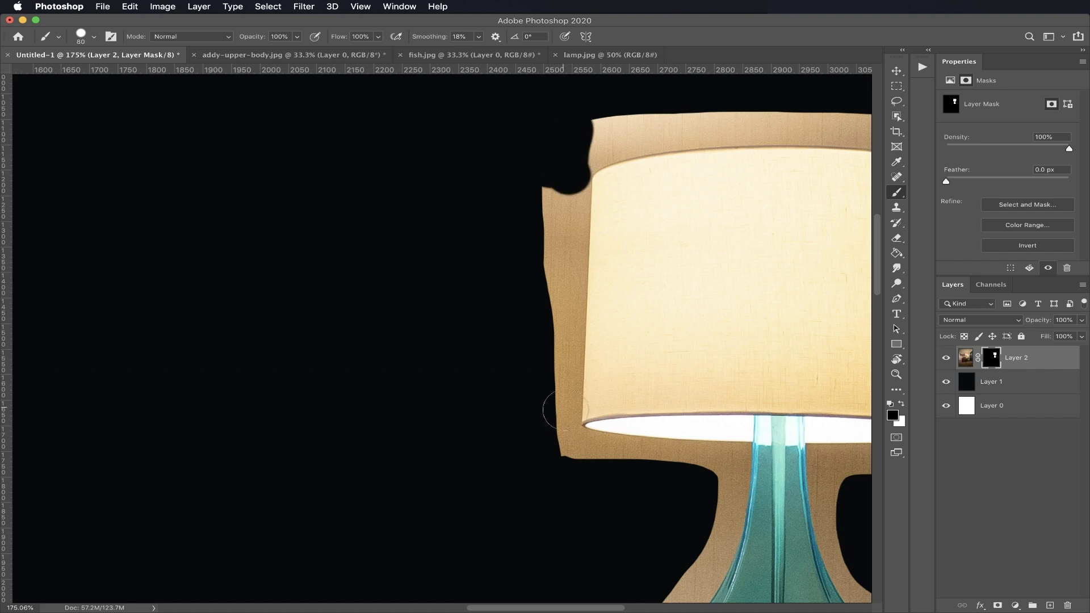
left_click_drag(565, 410, 555, 450)
scroll(555, 451, "up", 4)
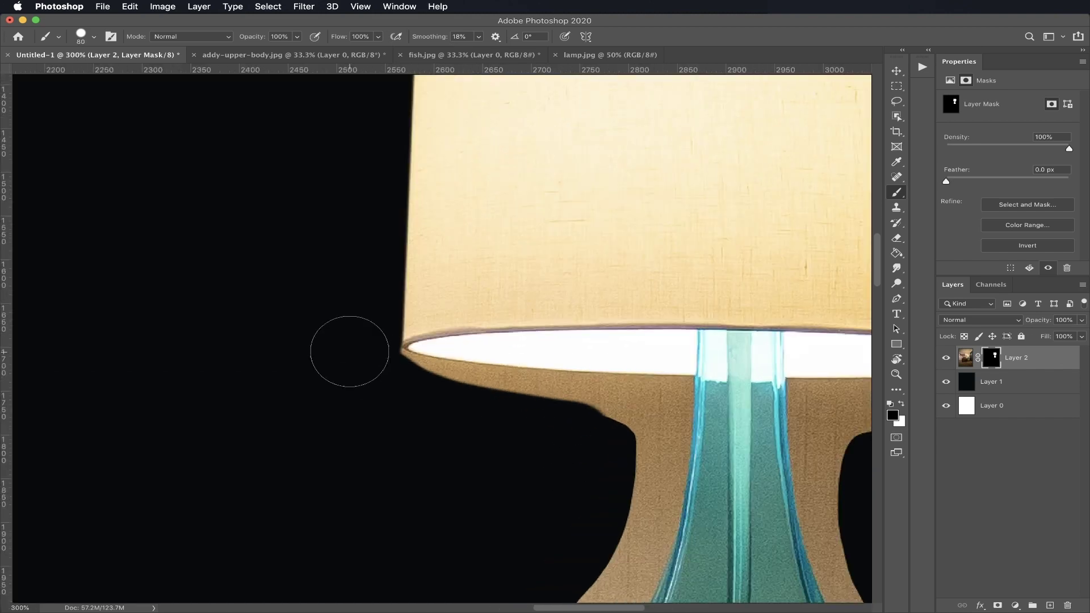
mouse_move(350, 351)
left_mouse_down()
mouse_move(403, 391)
mouse_move(454, 398)
mouse_move(463, 399)
mouse_move(440, 395)
mouse_move(487, 398)
mouse_move(464, 386)
mouse_move(659, 399)
left_mouse_up()
key("bracketleft")
key("bracketleft")
key("bracketleft")
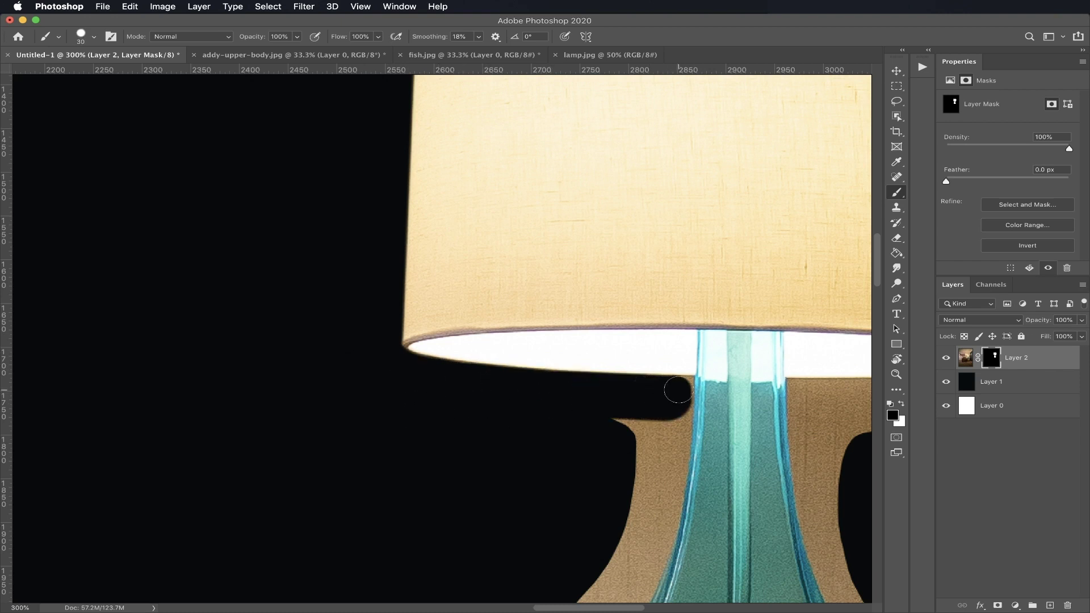
mouse_move(678, 390)
left_mouse_down()
mouse_move(688, 384)
mouse_move(670, 419)
mouse_move(589, 367)
left_mouse_up()
mouse_move(589, 374)
left_mouse_down()
mouse_move(553, 475)
mouse_move(445, 499)
mouse_move(572, 372)
mouse_move(516, 488)
mouse_move(484, 514)
left_mouse_up()
scroll(553, 475, "down", 5)
scroll(484, 514, "down", 6)
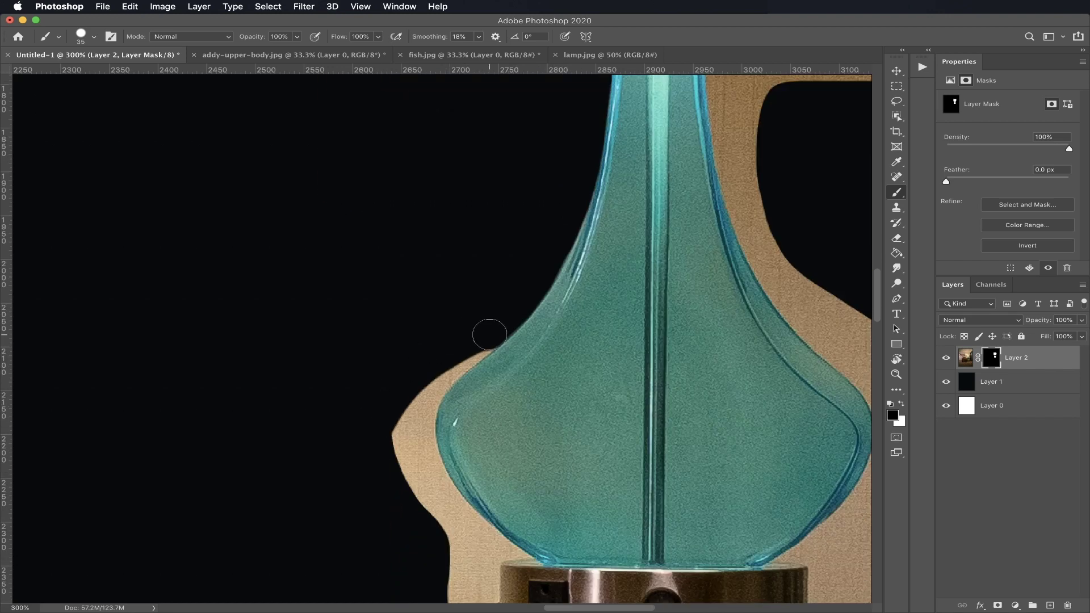
mouse_move(489, 335)
left_mouse_down()
mouse_move(427, 390)
mouse_move(420, 412)
mouse_move(441, 366)
mouse_move(411, 468)
mouse_move(421, 402)
mouse_move(426, 466)
mouse_move(482, 542)
left_mouse_up()
Mask the brown notches and slivers around the vase and lamp base with a smaller brush
scroll(450, 437, "down", 3)
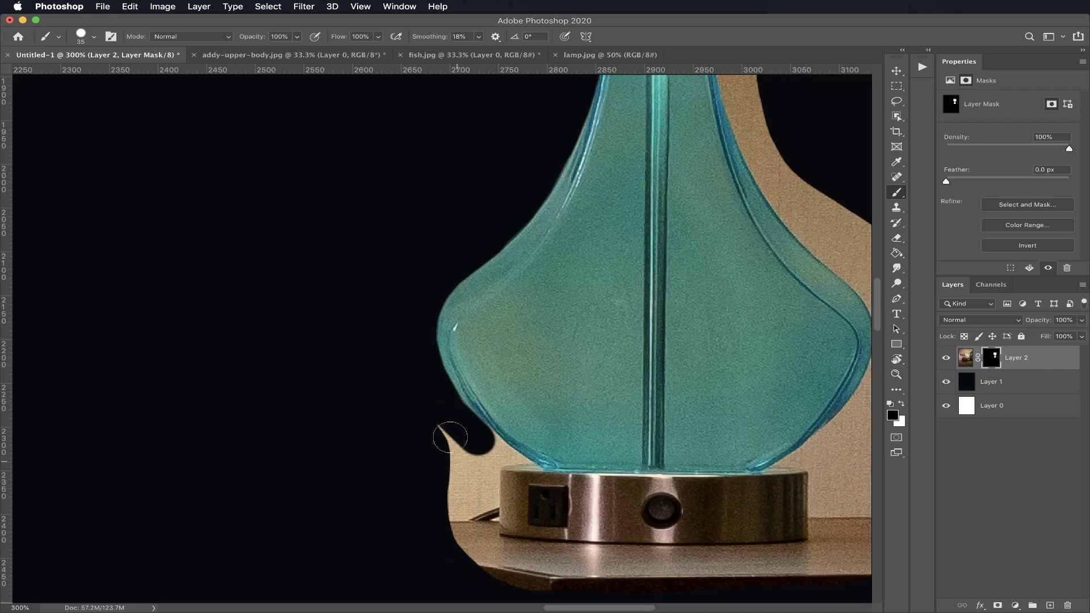
mouse_move(450, 437)
left_mouse_down()
mouse_move(459, 525)
mouse_move(469, 453)
mouse_move(490, 502)
mouse_move(481, 539)
left_mouse_up()
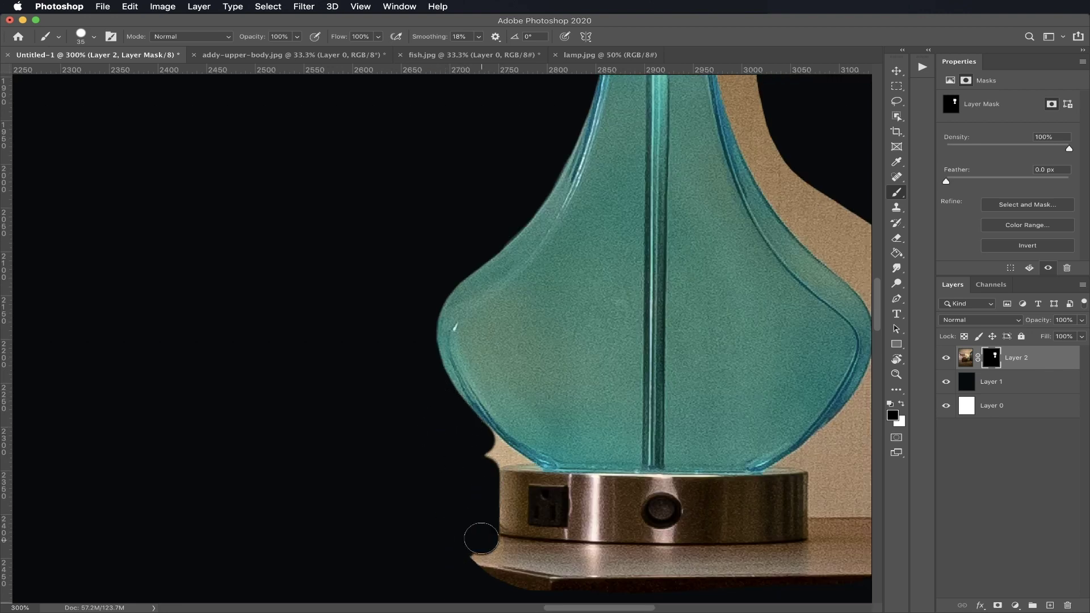
left_click_drag(479, 445, 462, 428)
key("bracketleft")
key("bracketleft")
key("bracketleft")
key("bracketleft")
key("bracketleft")
key("bracketleft")
key("bracketleft")
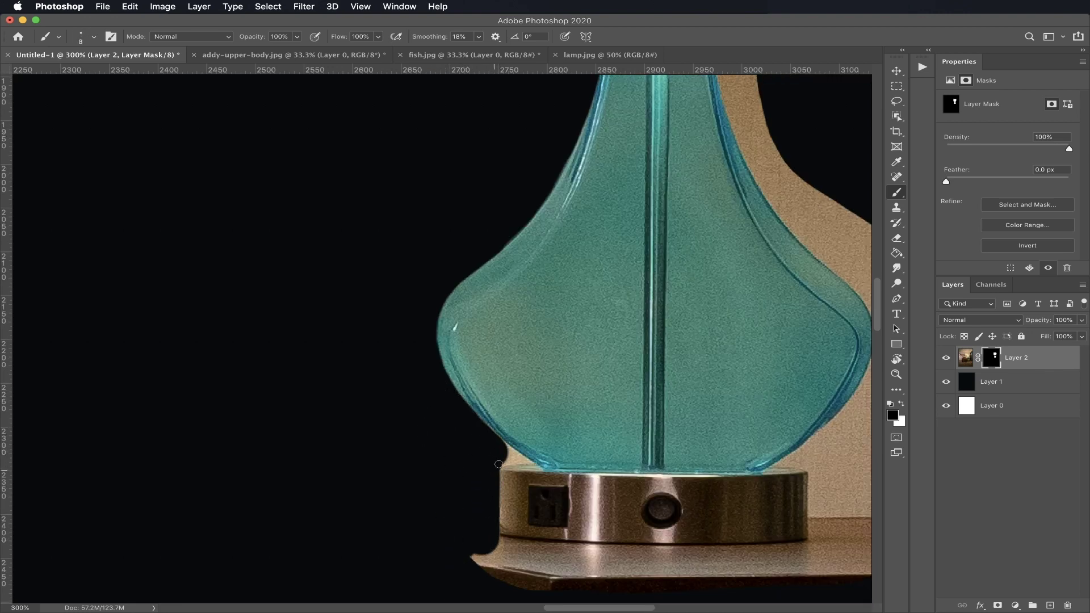
key("bracketleft")
key("bracketleft")
mouse_move(499, 465)
left_mouse_down()
mouse_move(512, 450)
mouse_move(547, 477)
mouse_move(705, 506)
left_mouse_up()
scroll(536, 464, "down", 3)
key("bracketright")
key("bracketright")
key("bracketright")
key("bracketright")
key("bracketright")
key("bracketright")
key("bracketright")
key("bracketright")
key("bracketright")
key("bracketright")
key("bracketright")
key("bracketright")
scroll(706, 505, "right", 10)
mouse_move(499, 487)
left_mouse_down()
mouse_move(551, 396)
mouse_move(445, 447)
mouse_move(454, 376)
mouse_move(445, 462)
mouse_move(539, 269)
mouse_move(525, 296)
mouse_move(515, 265)
mouse_move(460, 346)
left_mouse_up()
key("bracketleft")
key("bracketleft")
key("bracketleft")
key("bracketleft")
key("bracketleft")
key("bracketleft")
key("bracketleft")
key("bracketleft")
key("bracketleft")
key("bracketleft")
key("bracketleft")
mouse_move(428, 372)
left_mouse_down()
mouse_move(407, 372)
mouse_move(422, 366)
left_mouse_up()
key("bracketright")
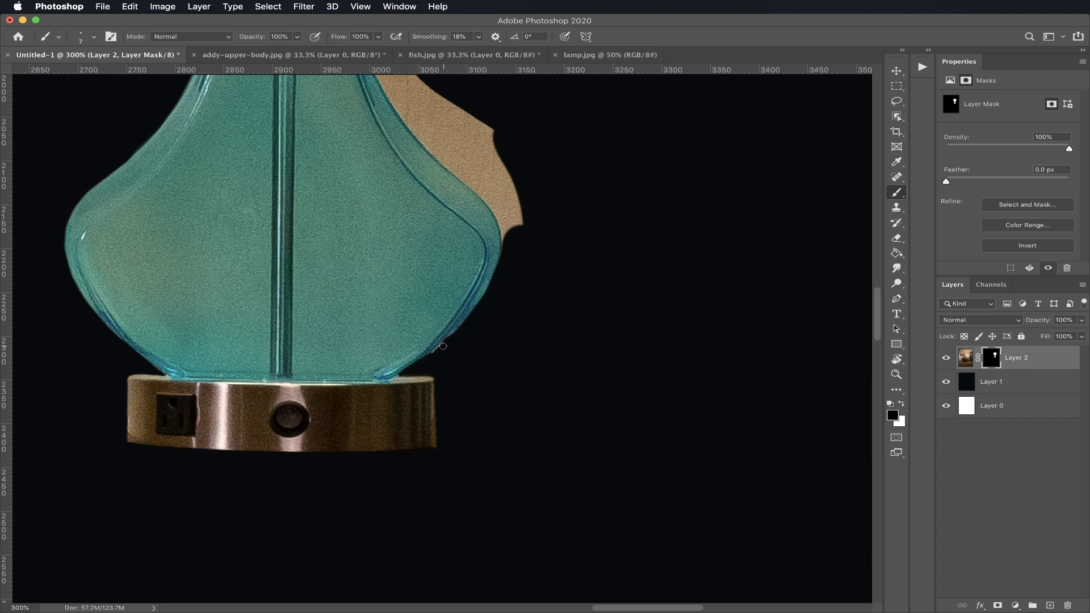
Hide the brown area right of the vase and along the shade's right side and top
scroll(454, 341, "up", 5)
scroll(455, 341, "left", 3)
key("bracketright")
key("bracketright")
key("bracketright")
mouse_move(567, 363)
left_mouse_down()
mouse_move(503, 250)
mouse_move(570, 318)
mouse_move(619, 394)
left_mouse_up()
scroll(616, 431, "up", 5)
mouse_move(466, 363)
left_mouse_down()
mouse_move(462, 219)
mouse_move(558, 210)
mouse_move(440, 207)
mouse_move(494, 199)
left_mouse_up()
key("bracketleft")
scroll(493, 198, "up", 5)
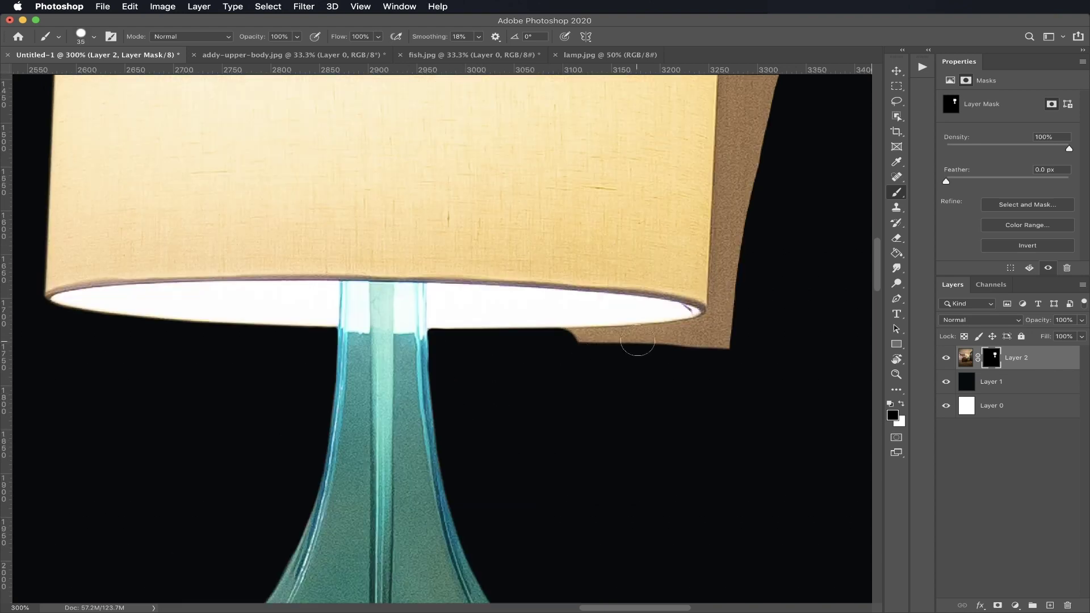
left_click_drag(568, 335, 722, 322)
scroll(722, 321, "down", 5)
key("bracketright")
key("bracketright")
key("bracketright")
key("bracketright")
left_click_drag(602, 216, 604, 357)
scroll(603, 212, "up", 5)
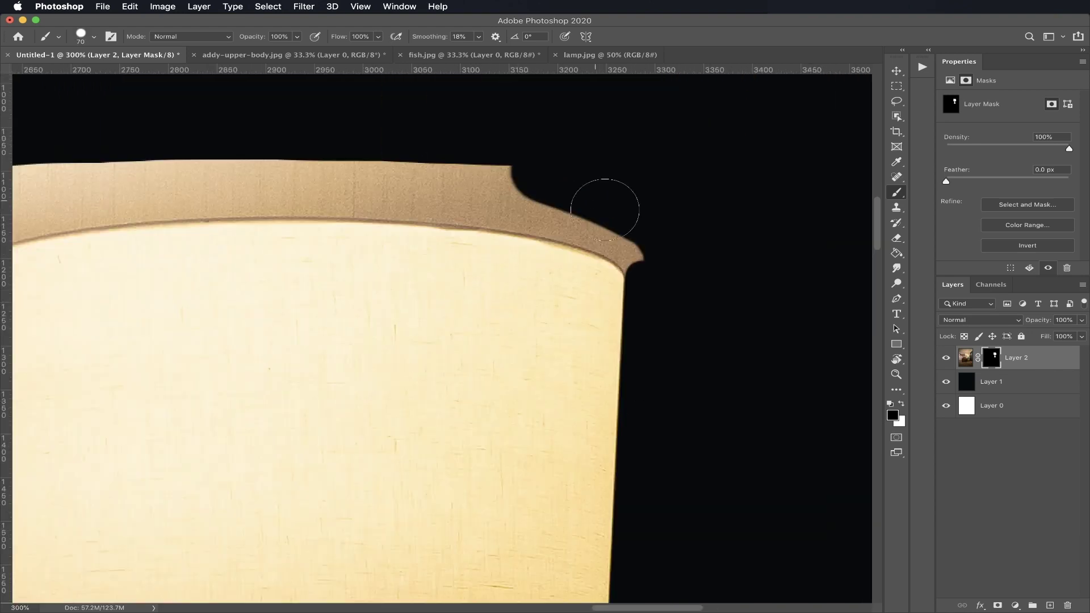
left_click_drag(603, 212, 361, 218)
scroll(741, 251, "left", 3)
scroll(742, 251, "up", 1)
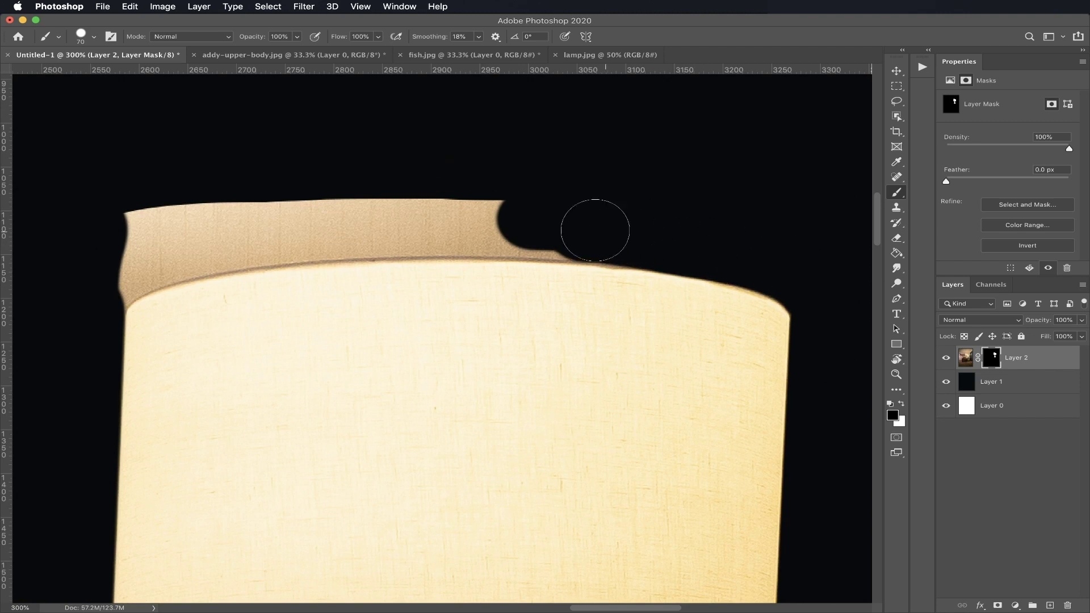
left_click_drag(591, 231, 358, 227)
mouse_move(272, 232)
left_mouse_down()
mouse_move(97, 287)
mouse_move(153, 250)
mouse_move(318, 216)
left_mouse_up()
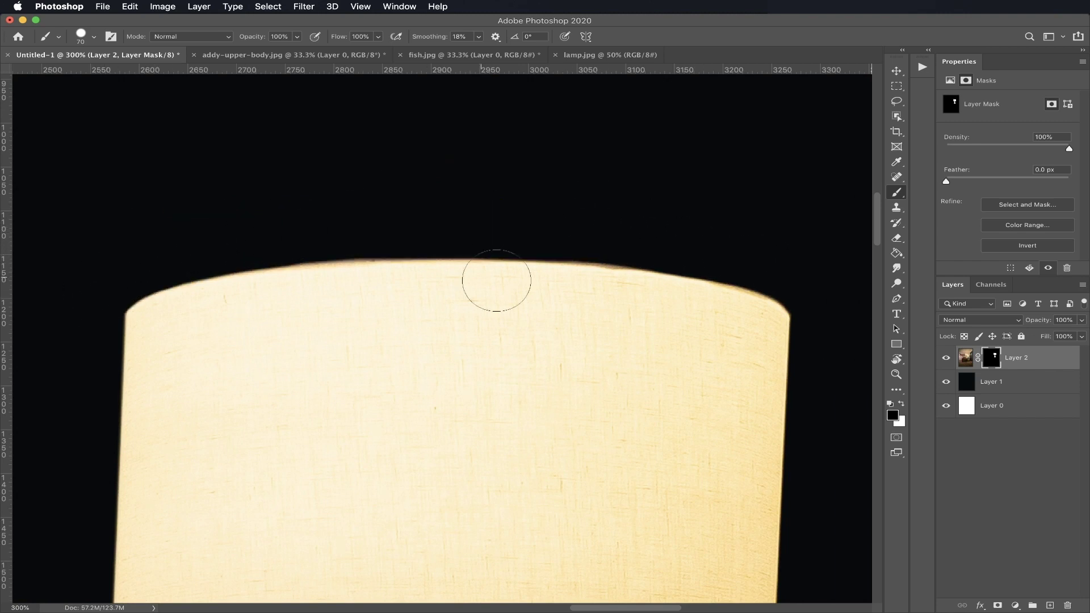
scroll(482, 311, "down", 5)
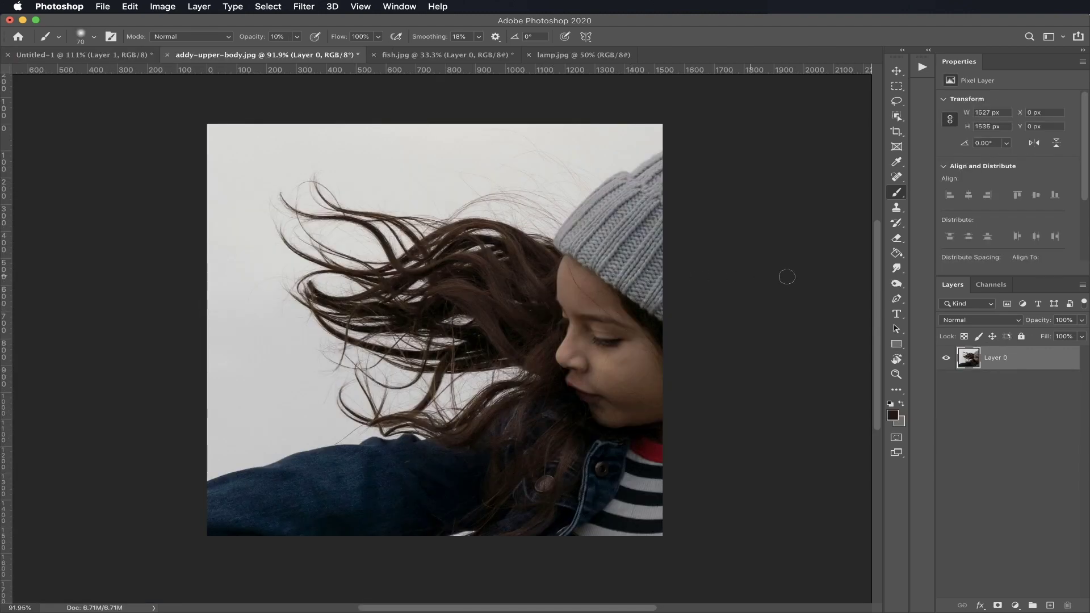
Compare the Red, Green and Blue channels, then duplicate Blue as Blue copy
left_click(993, 288)
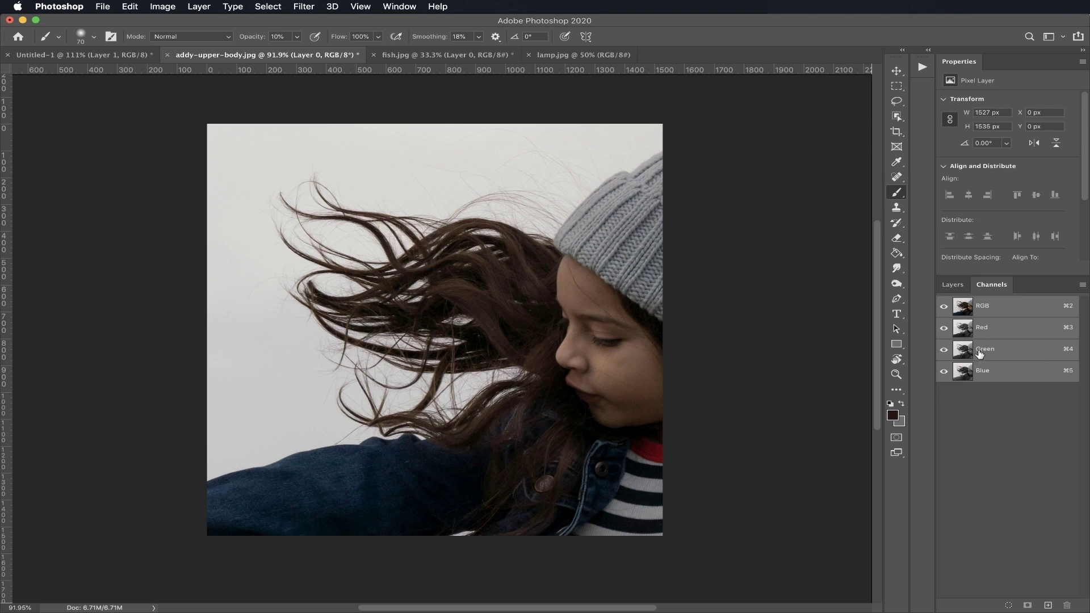
left_click(990, 328)
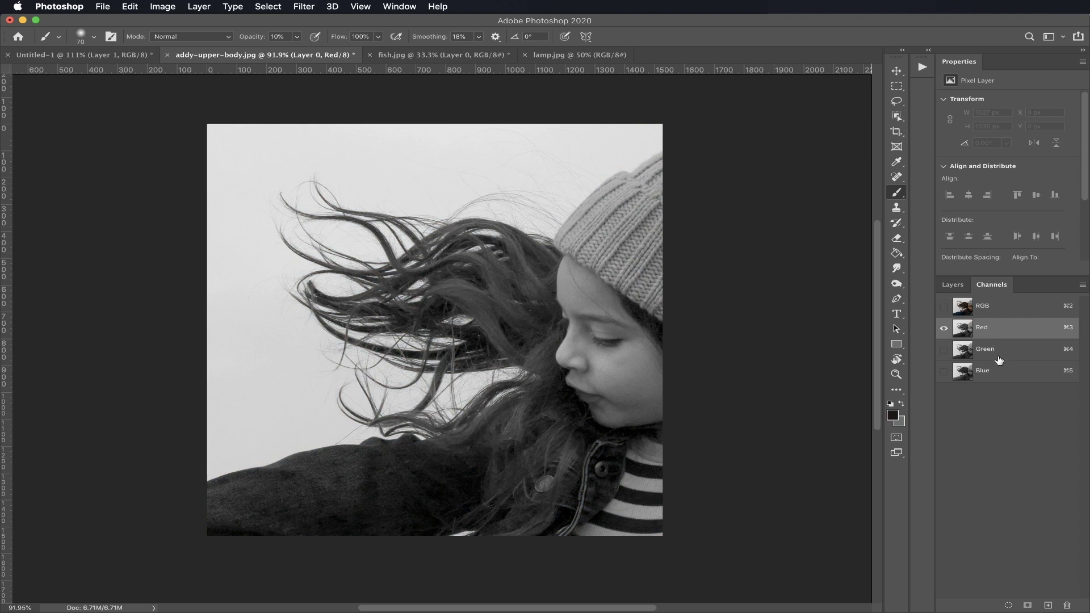
left_click(999, 355)
left_click(1004, 372)
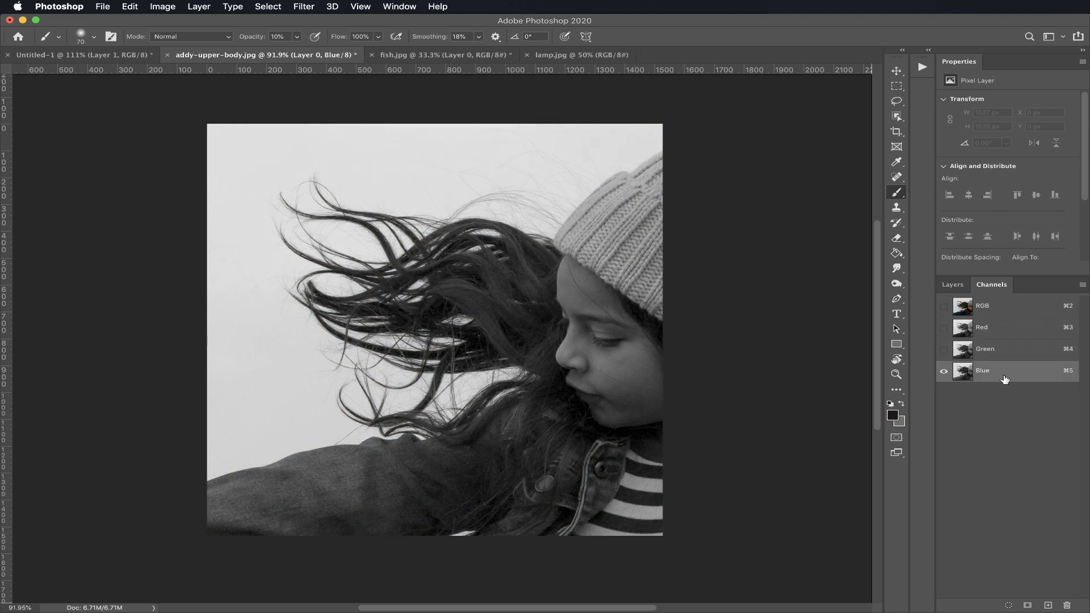
left_click_drag(1004, 379, 1048, 605)
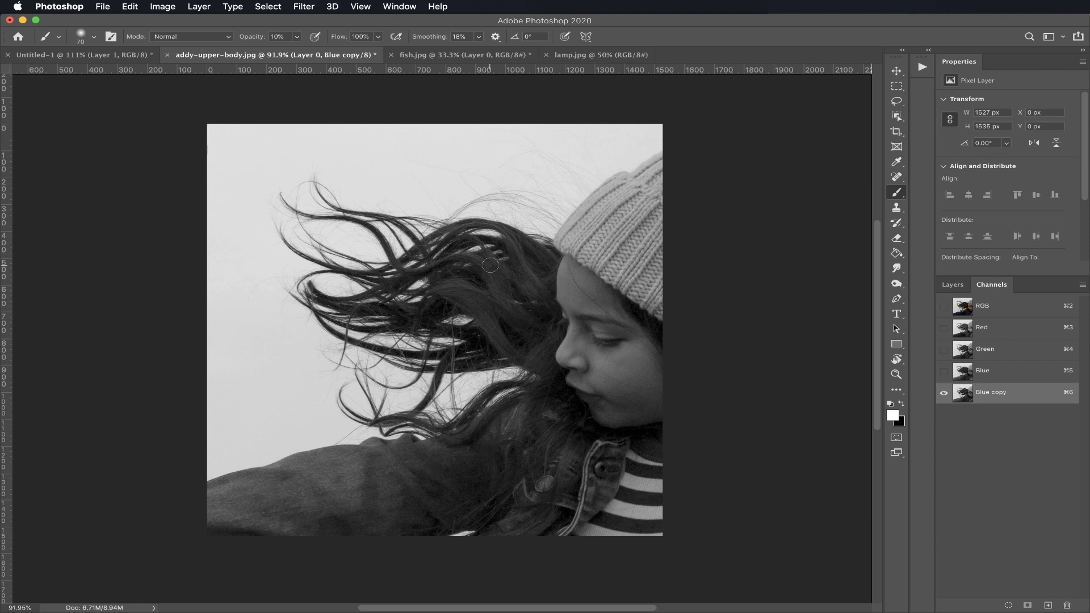
Invert the Blue copy channel so the hair reads white against grey
key("super+i")
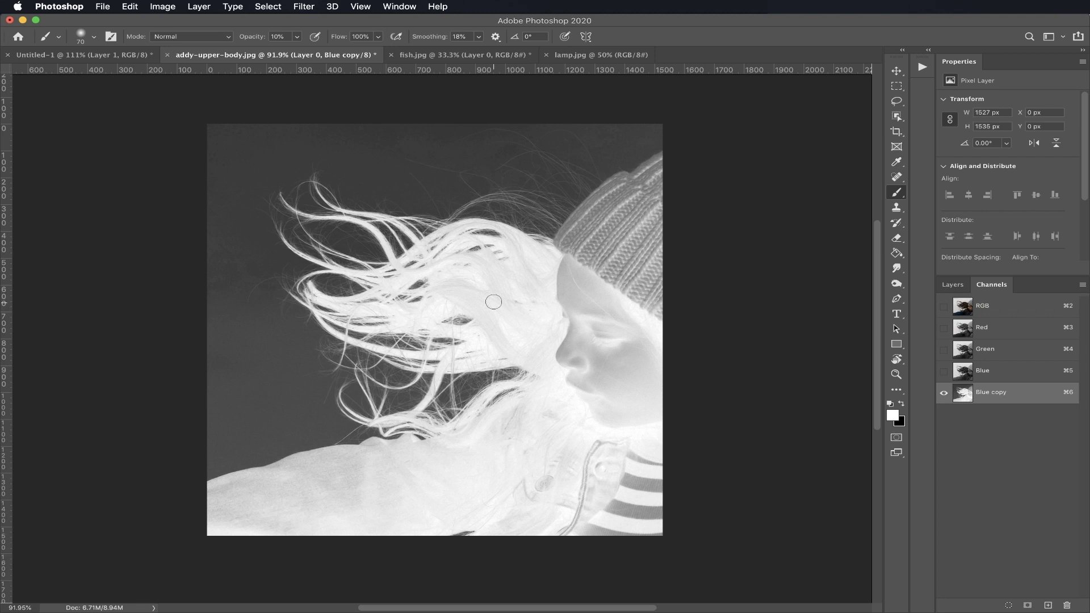
key("super+l")
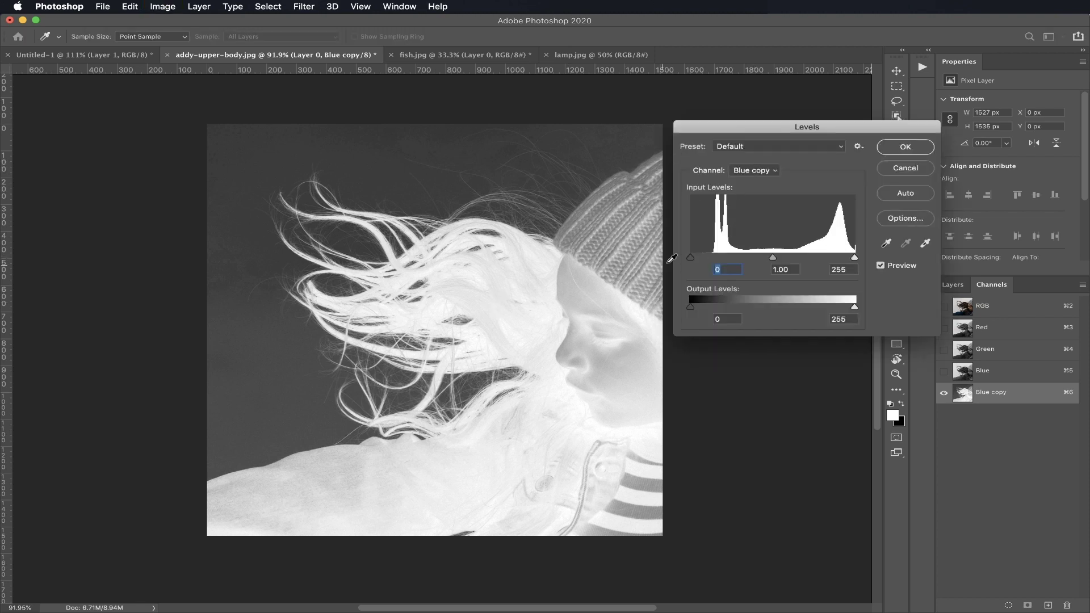
Apply Levels of 51 / 1.8 / 216 to the Blue copy channel
left_click_drag(690, 258, 718, 262)
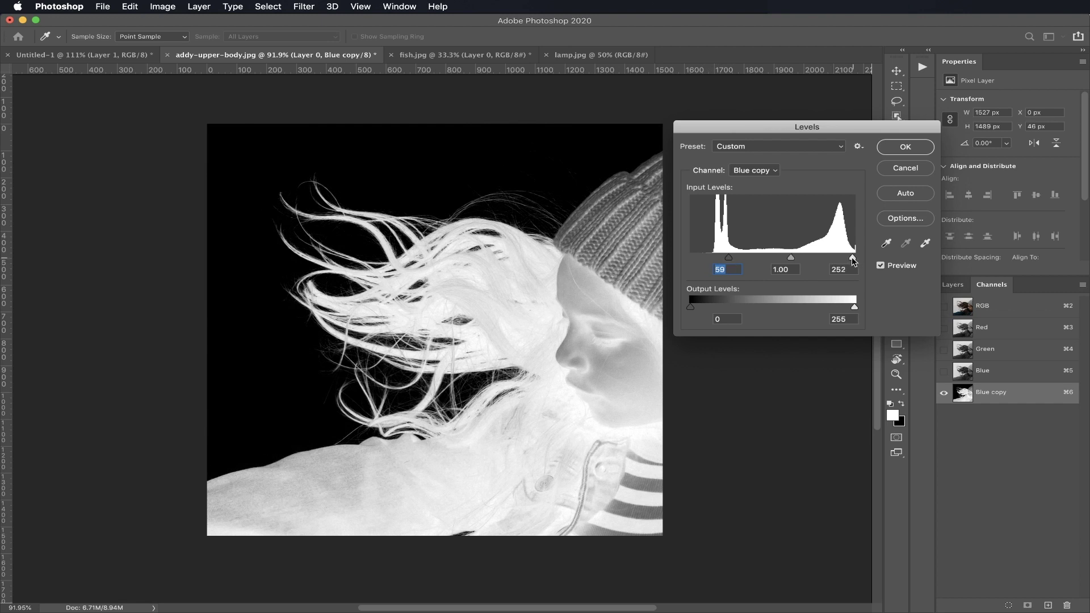
left_click_drag(853, 260, 833, 259)
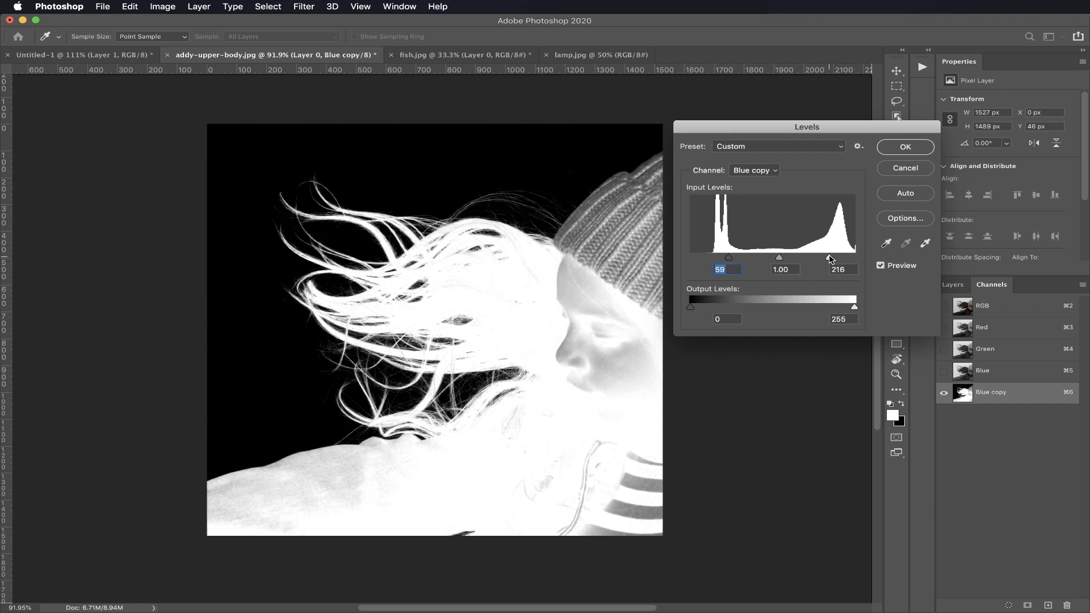
left_click_drag(779, 259, 758, 260)
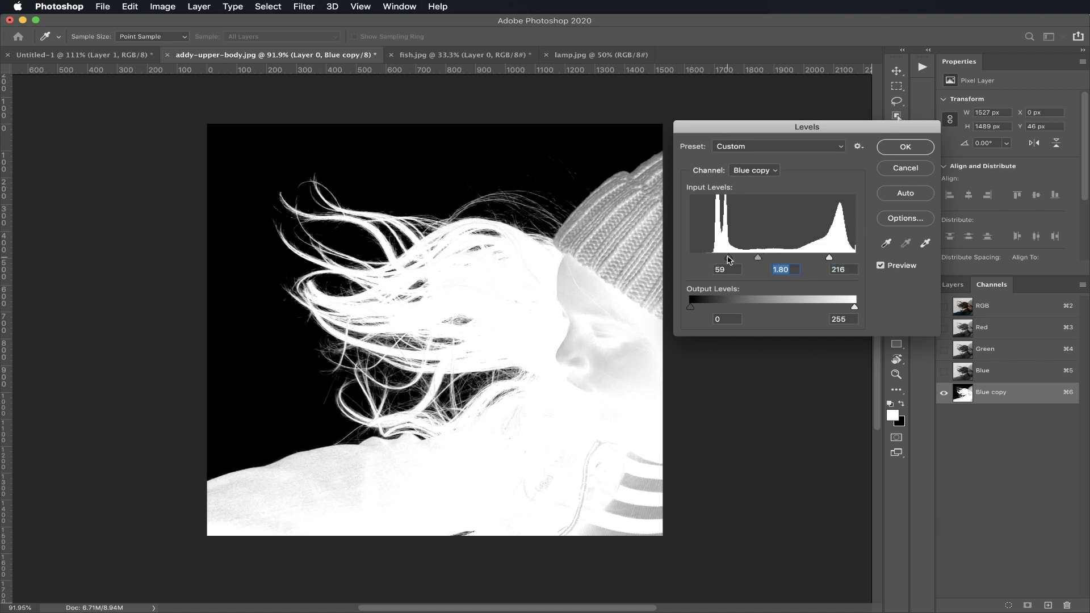
left_click_drag(730, 259, 723, 258)
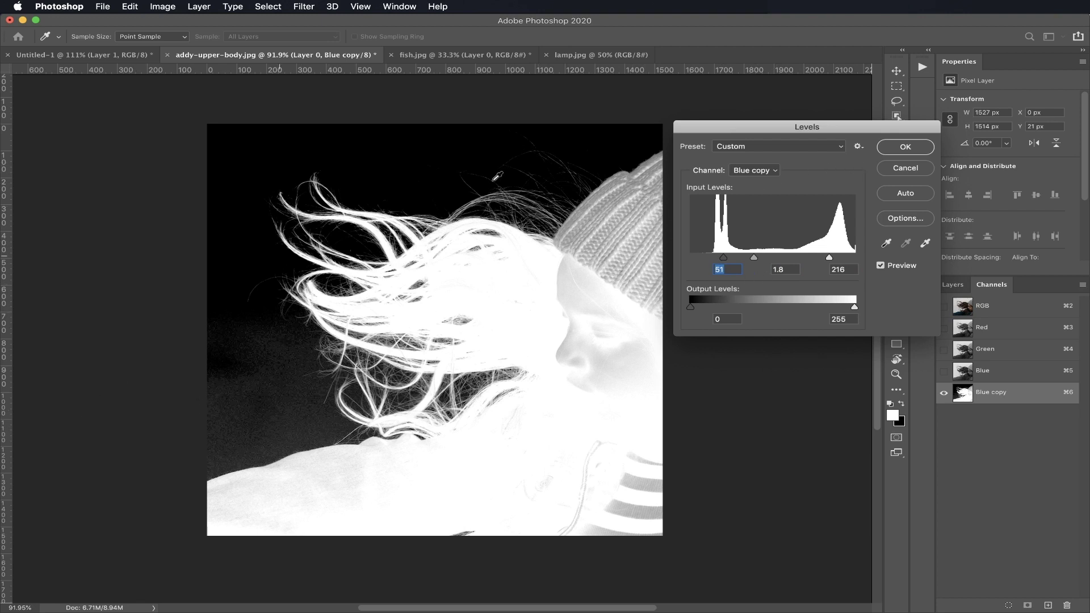
left_click(905, 149)
key("b")
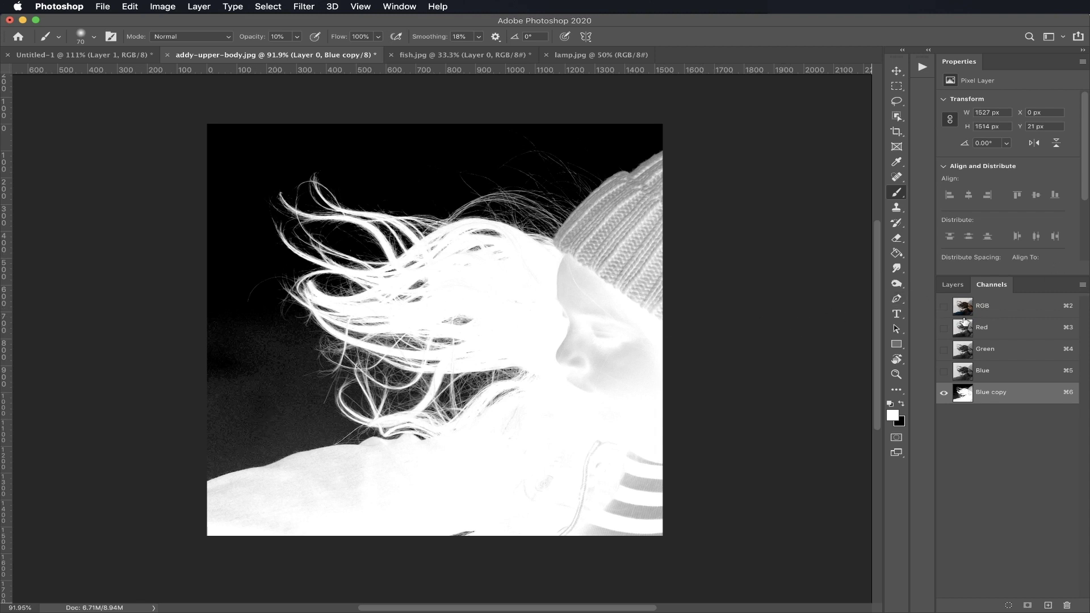
Burn the grey background beside the left hair, shoulder and lower-hair gap toward black
left_click_drag(902, 288, 971, 297)
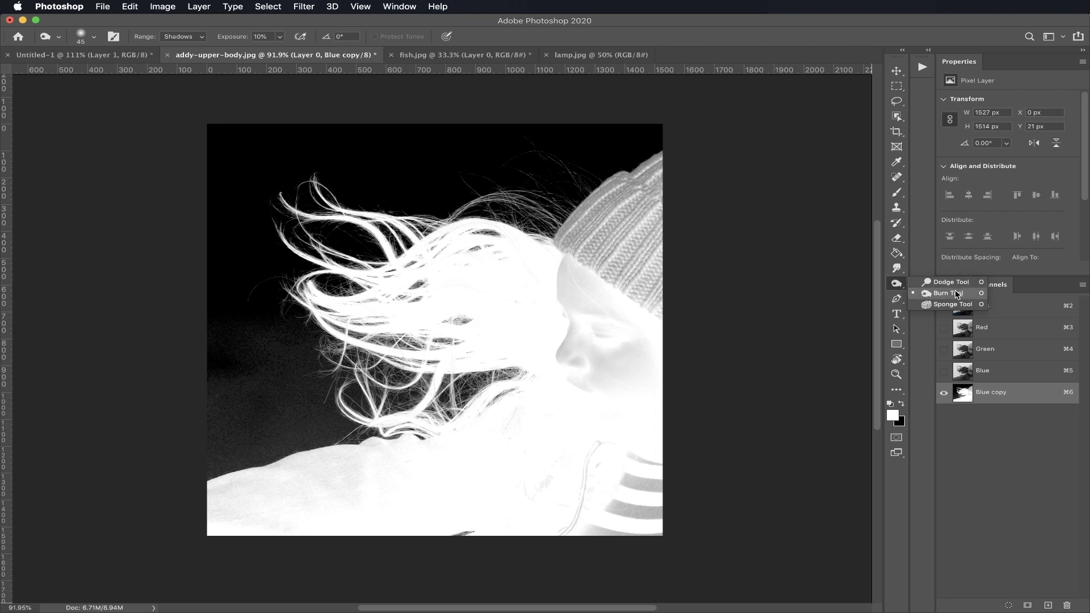
left_click(956, 294)
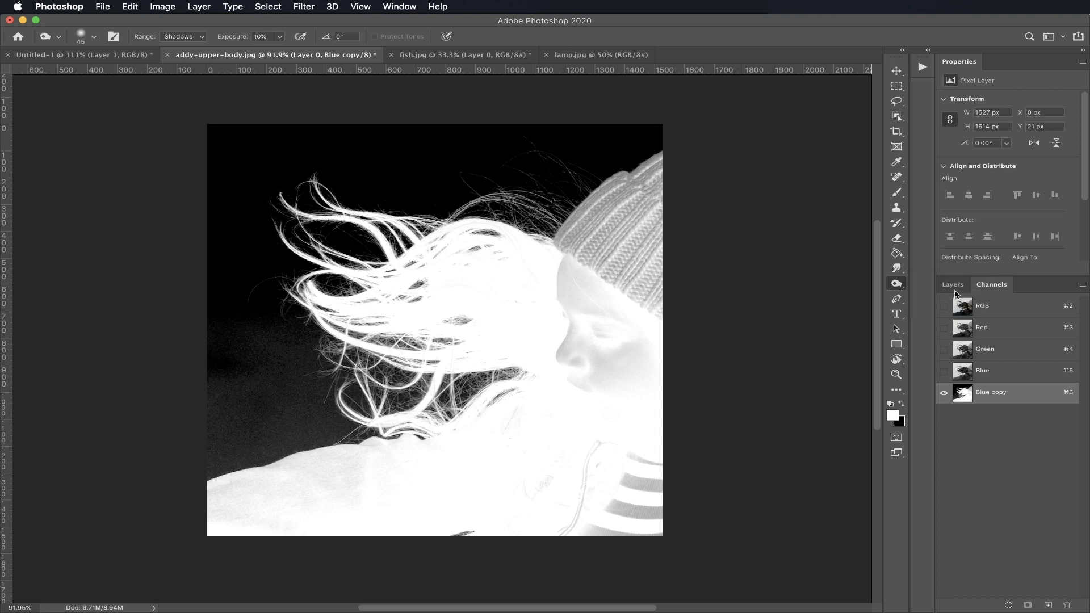
key("bracketright")
key("bracketright")
key("bracketright")
key("bracketright")
key("bracketright")
key("bracketright")
key("bracketright")
key("bracketright")
key("bracketright")
key("bracketright")
key("bracketright")
left_click(264, 364)
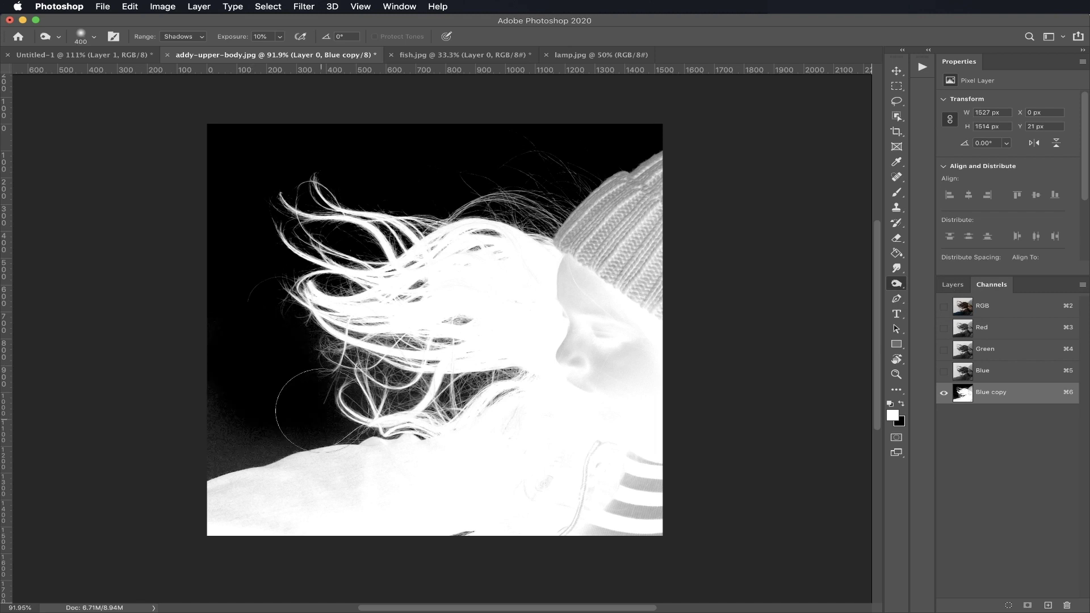
mouse_move(268, 364)
left_mouse_down()
mouse_move(307, 395)
mouse_move(274, 439)
mouse_move(315, 441)
mouse_move(230, 451)
mouse_move(212, 377)
mouse_move(241, 425)
mouse_move(320, 410)
mouse_move(289, 322)
mouse_move(258, 317)
mouse_move(275, 245)
mouse_move(292, 307)
left_mouse_up()
key("bracketleft")
key("bracketleft")
key("bracketleft")
key("bracketleft")
key("bracketleft")
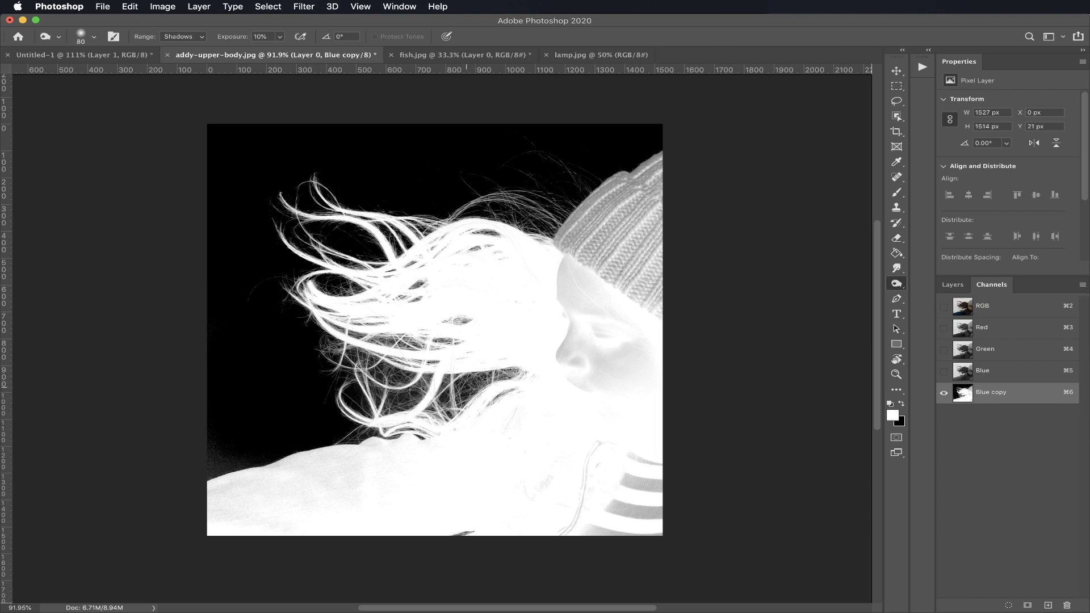
mouse_move(505, 372)
left_mouse_down()
mouse_move(454, 395)
mouse_move(471, 380)
mouse_move(439, 373)
mouse_move(400, 403)
mouse_move(392, 375)
mouse_move(451, 340)
mouse_move(401, 386)
left_mouse_up()
scroll(460, 281, "up", 5)
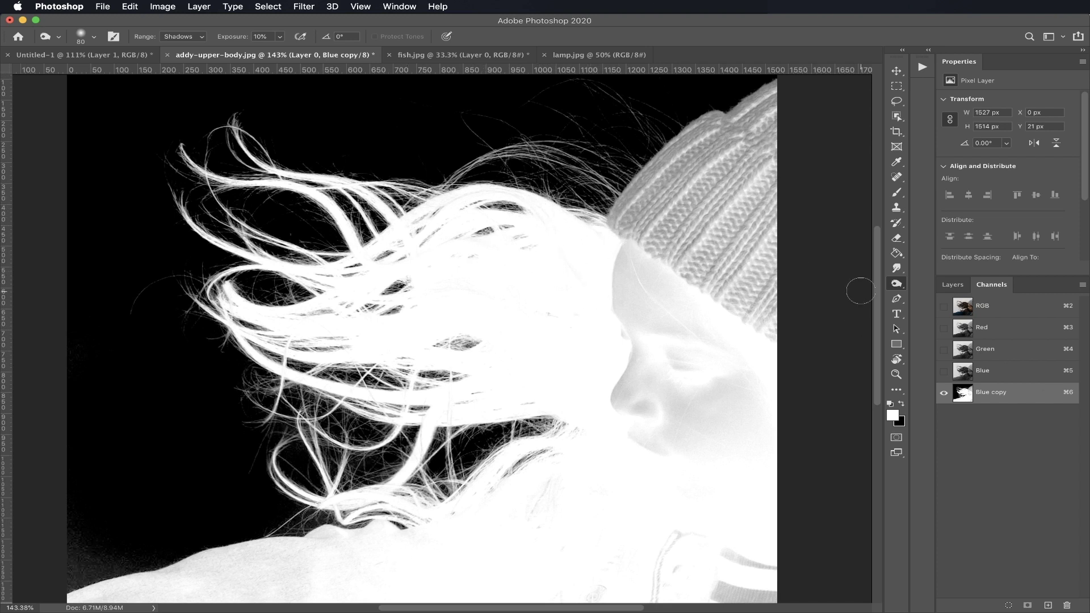
left_click_drag(903, 288, 939, 283)
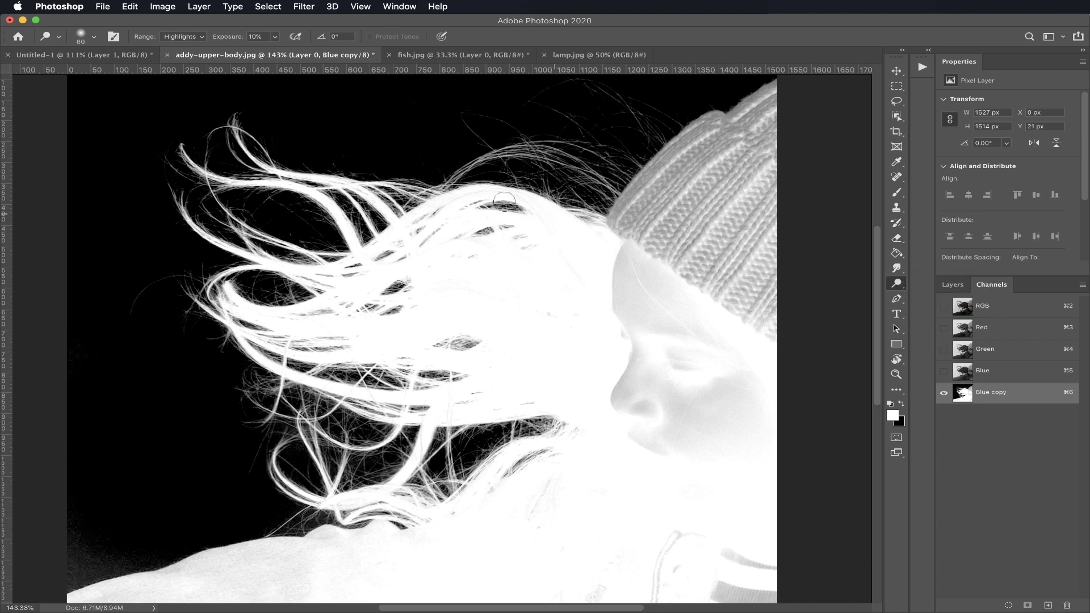
Shrink the Dodge brush to 45 px and brighten the grey patches in the hair near the hat
key("bracketleft")
key("bracketleft")
key("bracketleft")
key("bracketleft")
scroll(436, 297, "down", 5)
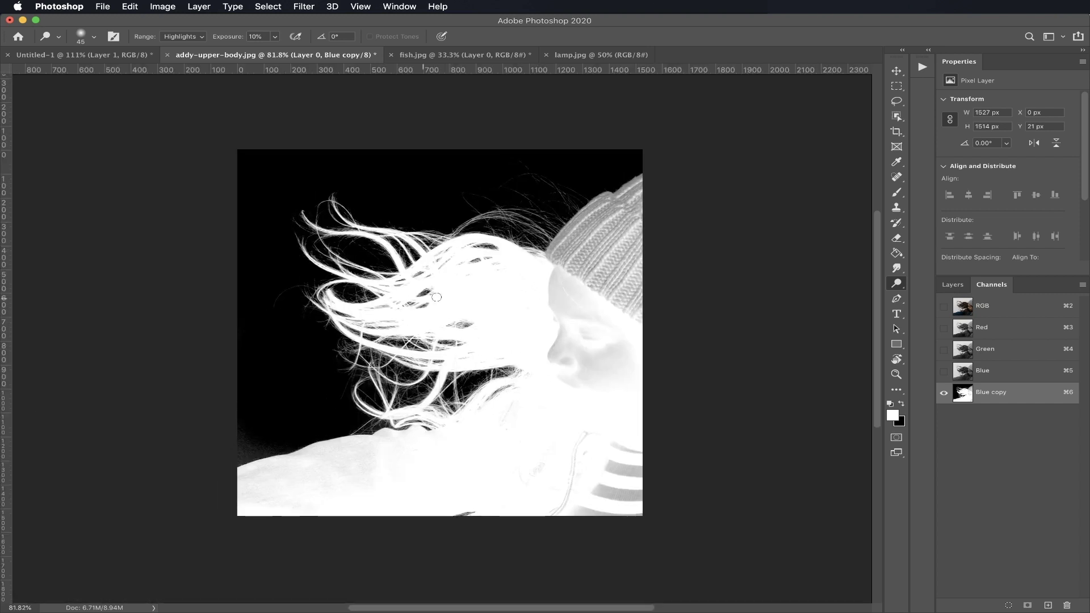
Load the Blue copy channel as a selection and use it to mask Layer 0
left_click(1008, 606)
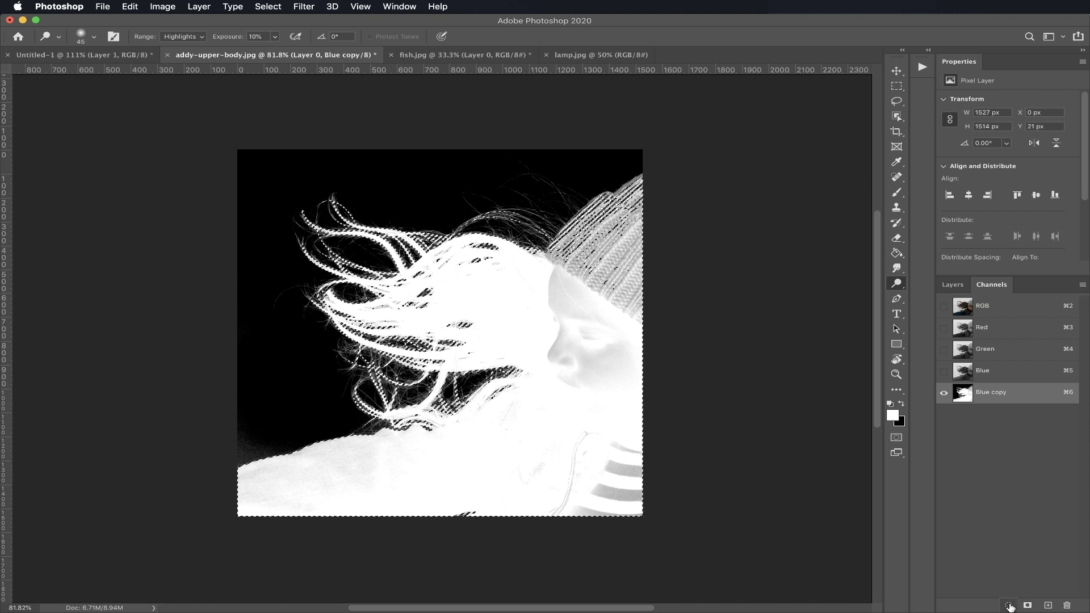
left_click(996, 308)
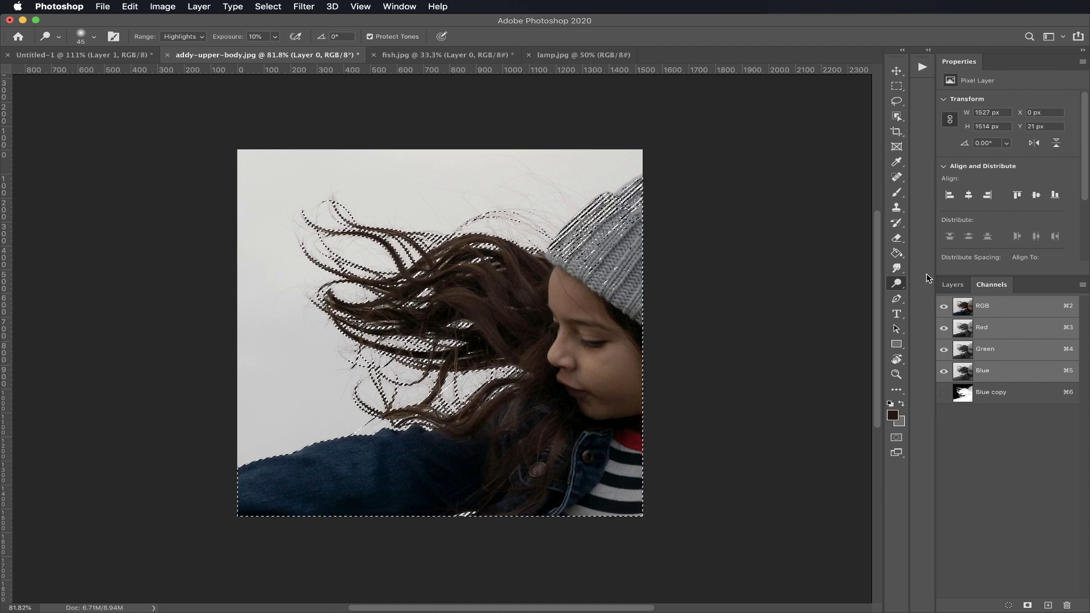
left_click(952, 284)
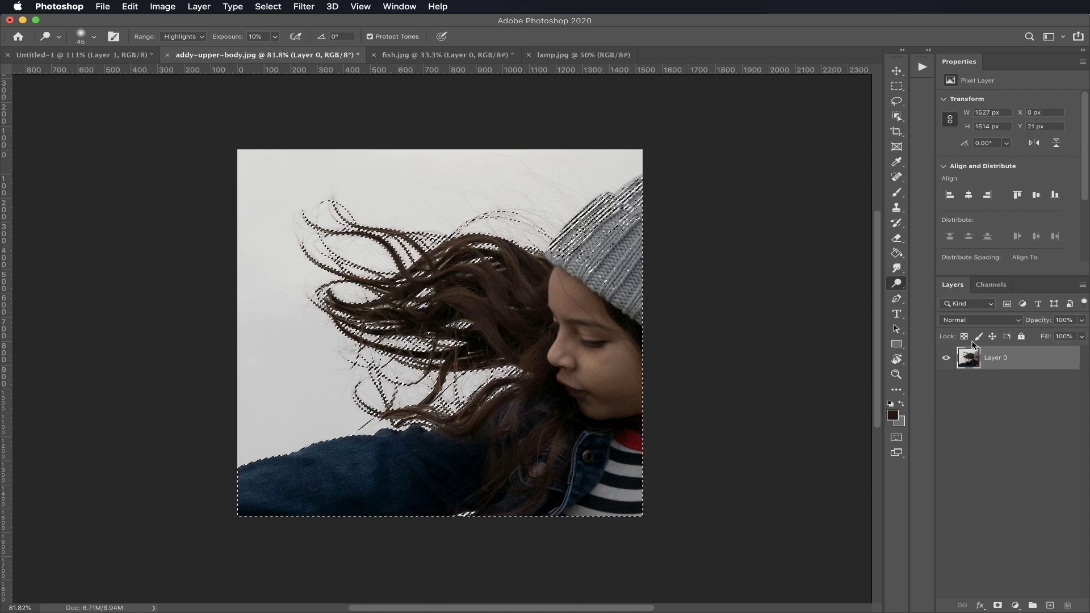
left_click(998, 606)
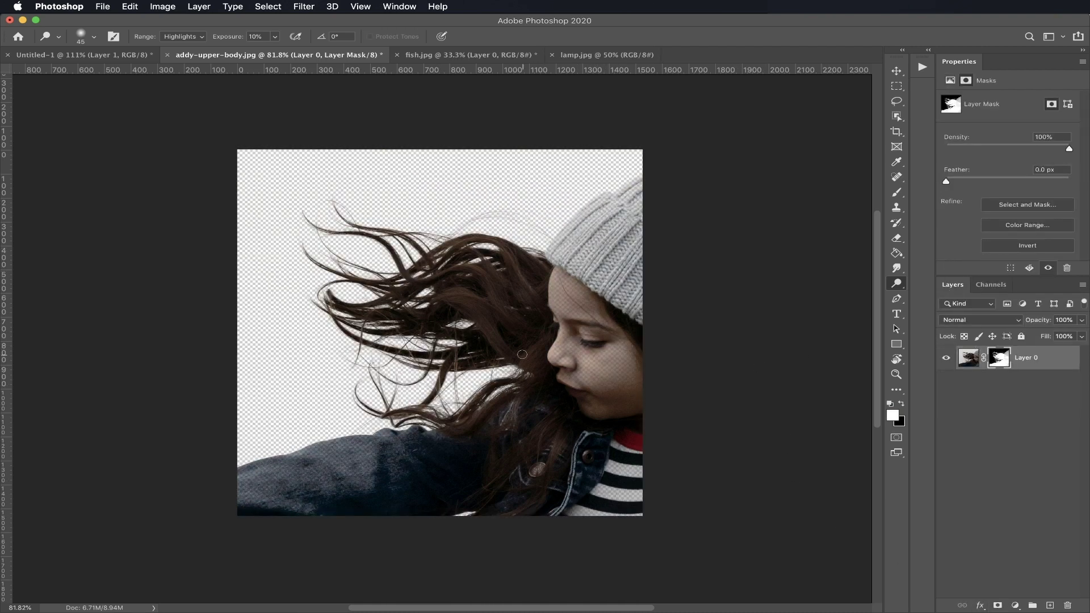
Move the masked girl onto the dark Untitled-1 canvas as Layer 2
key("v")
mouse_move(493, 278)
left_mouse_down()
mouse_move(511, 318)
mouse_move(481, 269)
mouse_move(324, 227)
mouse_move(88, 80)
mouse_move(89, 56)
left_mouse_up()
left_click_drag(431, 291, 486, 291)
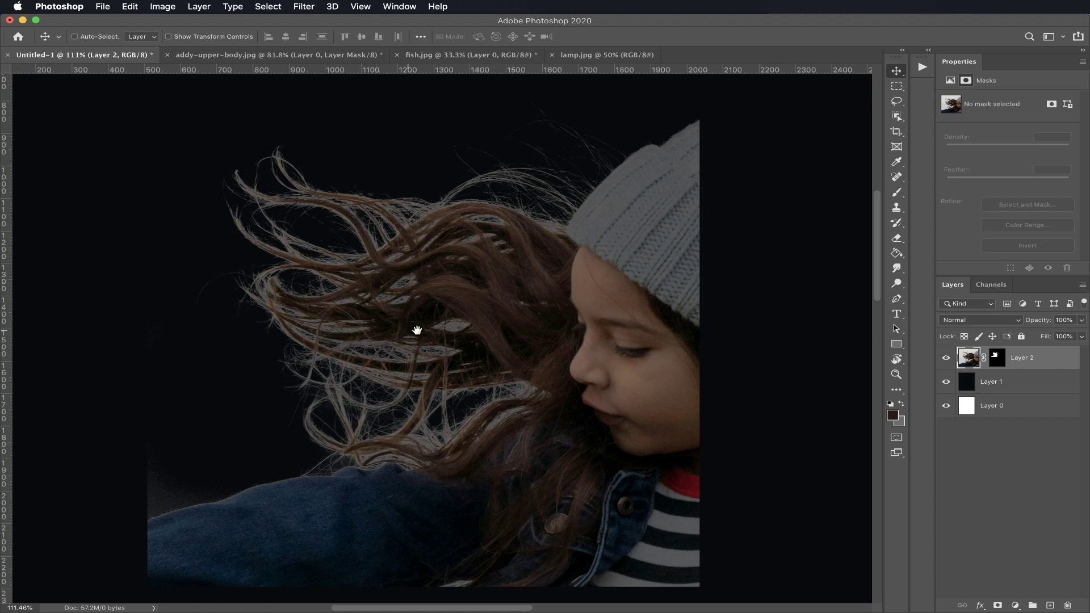
left_click(488, 331, "alt")
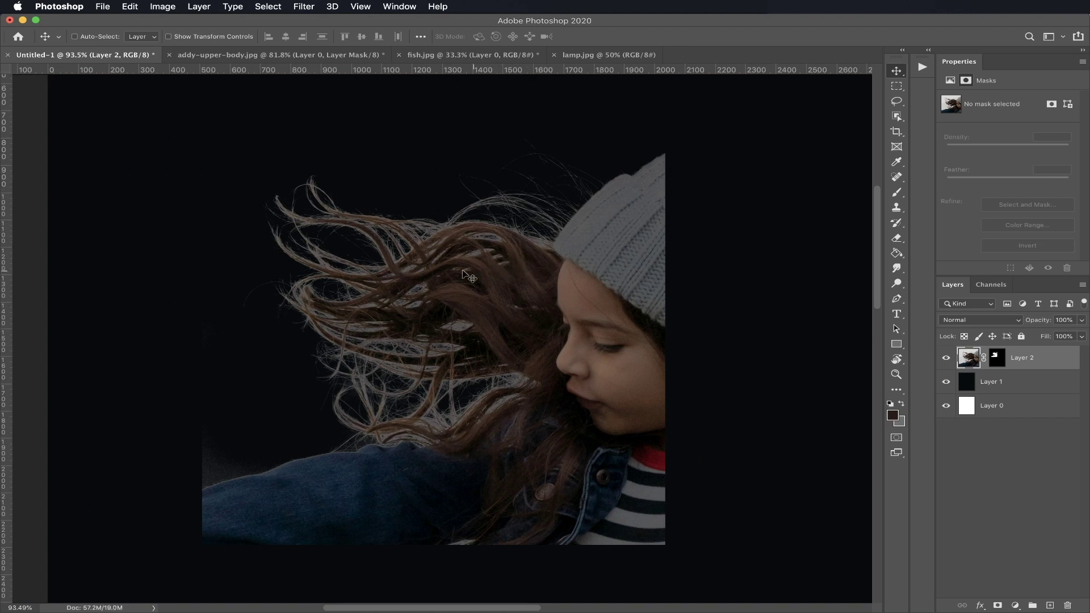
Convert Layer 2 to a smart object, then load its thumbnail's pixels as a selection
right_click(1024, 358)
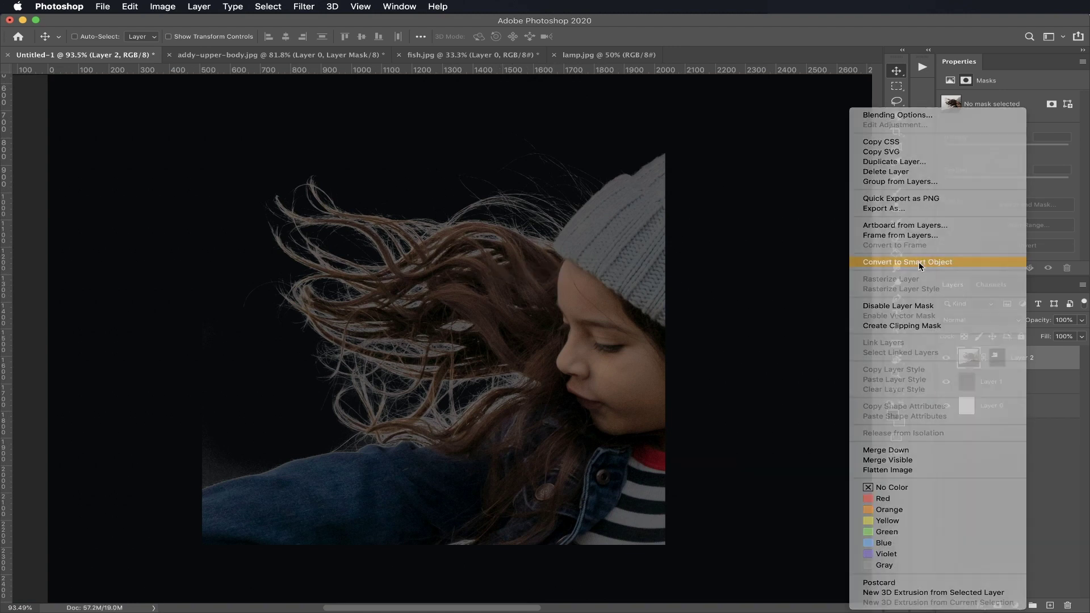
left_click(921, 266)
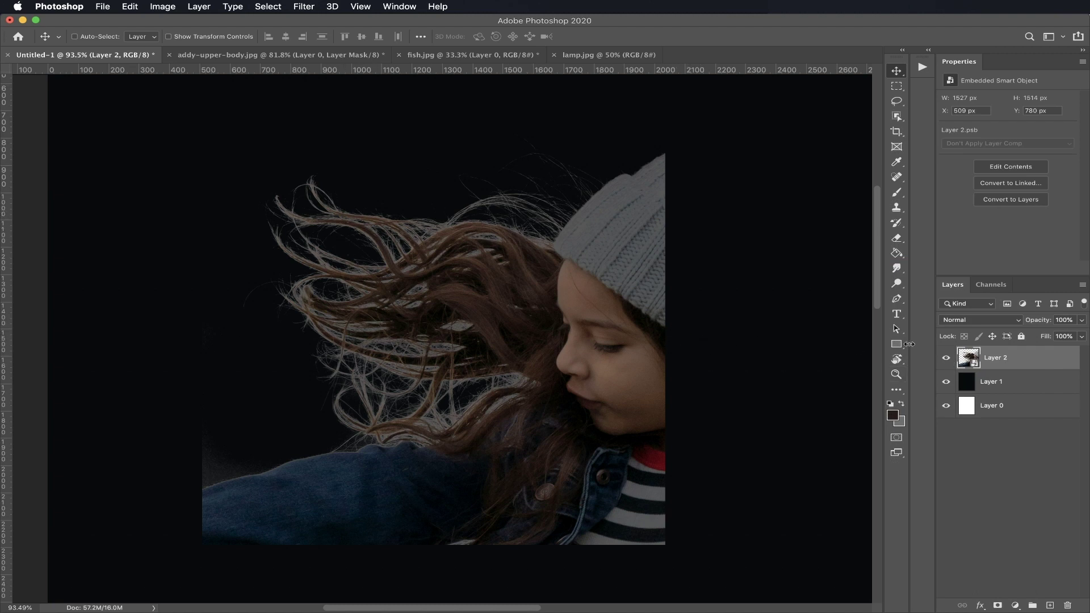
left_click_drag(965, 364, 973, 368)
left_click(972, 364, "super")
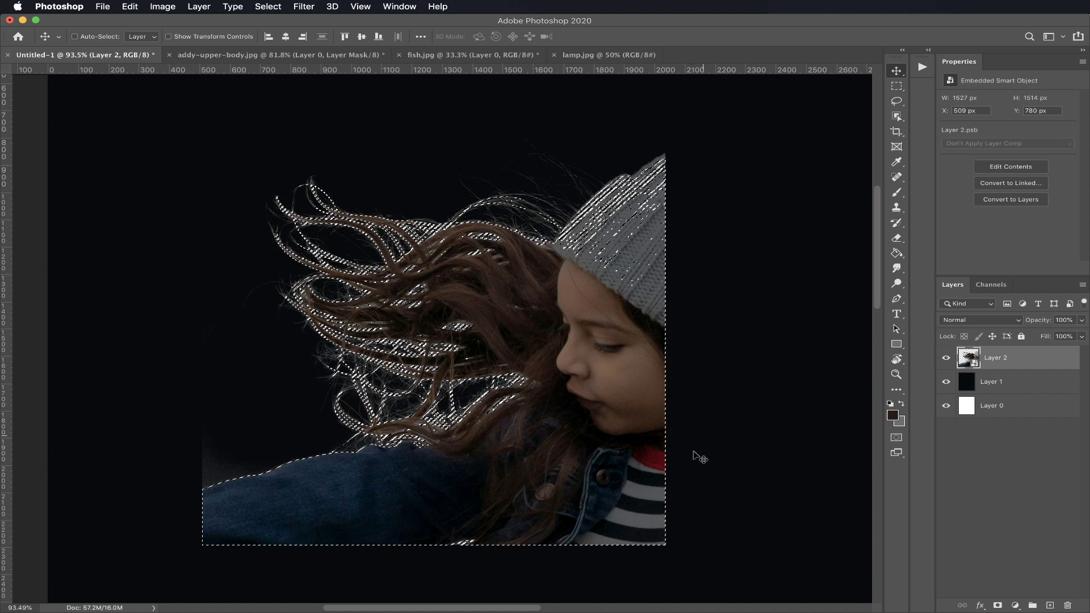
Contract the hair selection by 1 pixel and turn it into Layer 2's layer mask
left_click(269, 8)
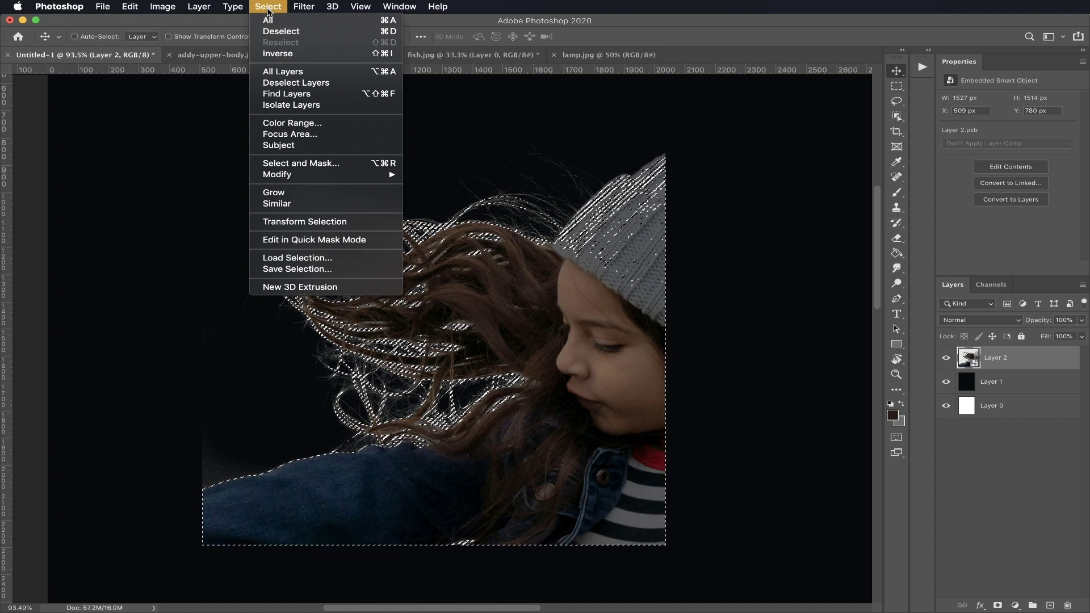
mouse_move(317, 176)
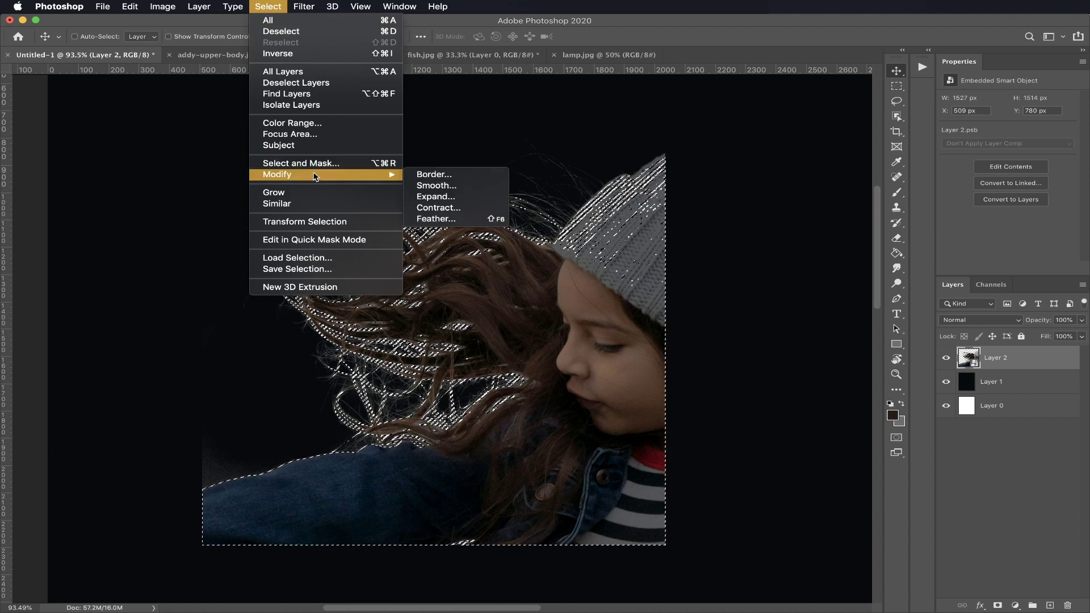
left_click(453, 209)
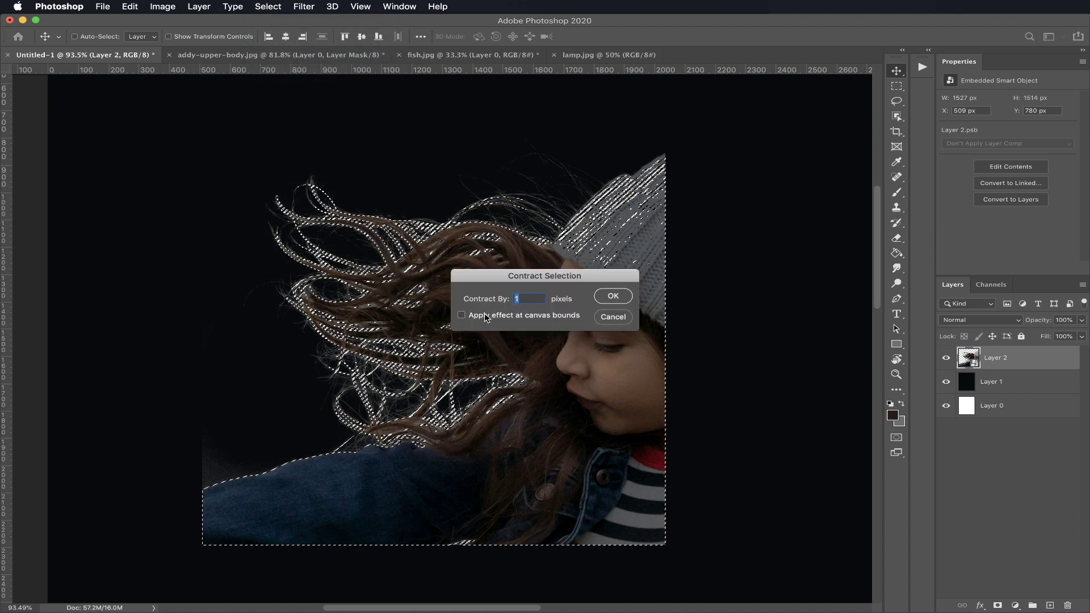
left_click(610, 298)
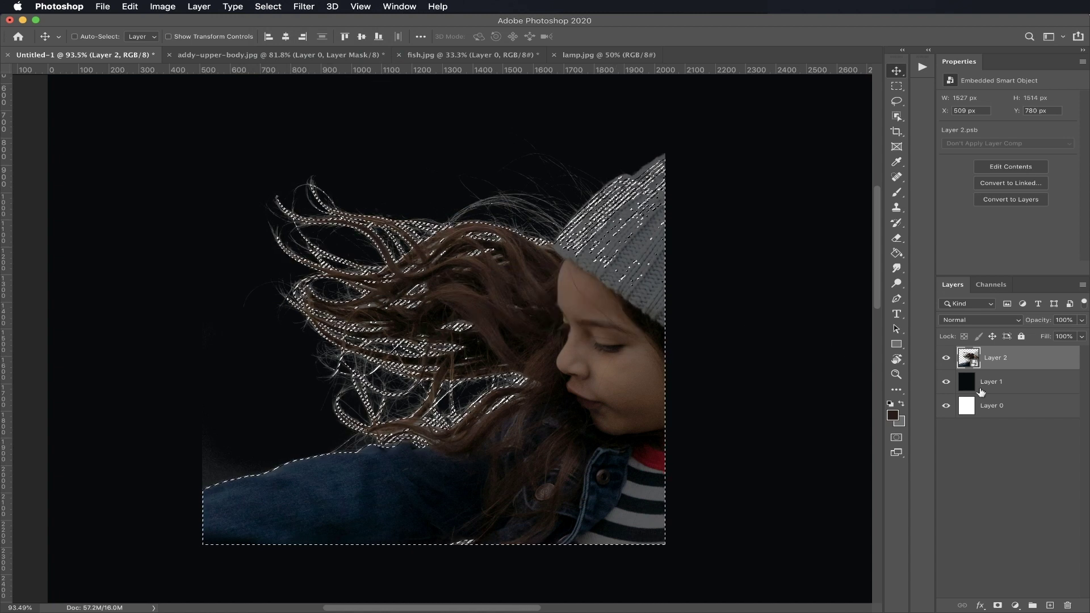
left_click(997, 606)
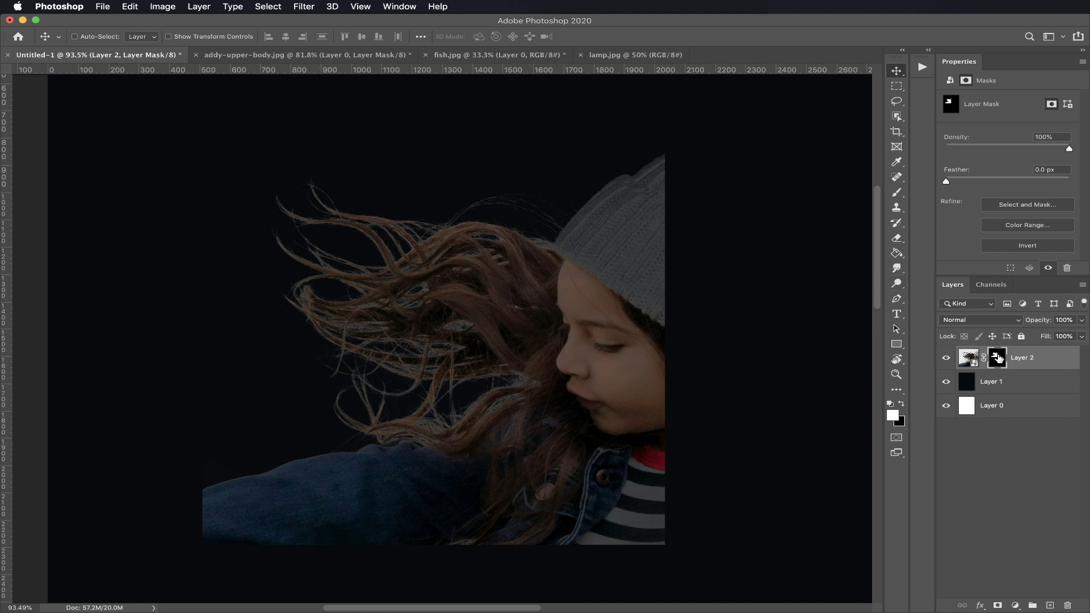
Toggle Layer 2's mask off and on to compare, then pick a soft 10%-opacity brush
left_click(1000, 357, "shift")
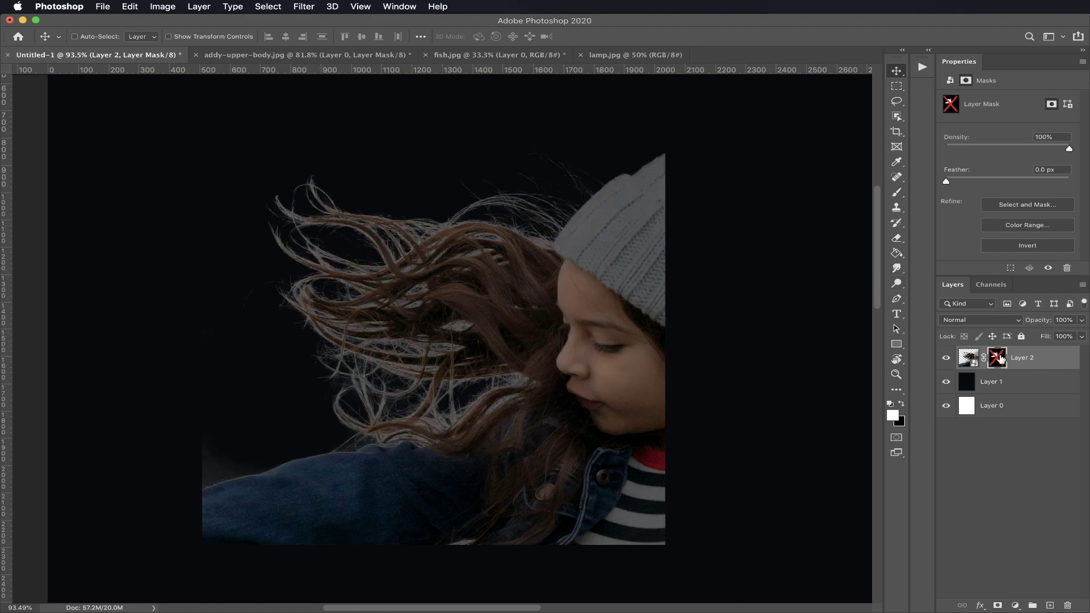
left_click(1000, 358, "shift")
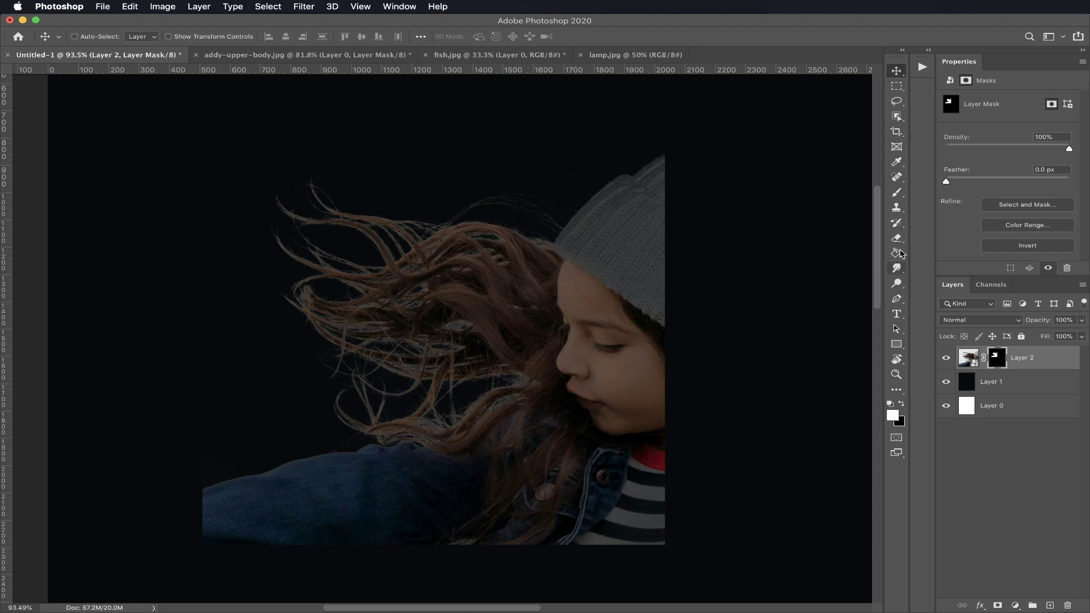
left_click(896, 193)
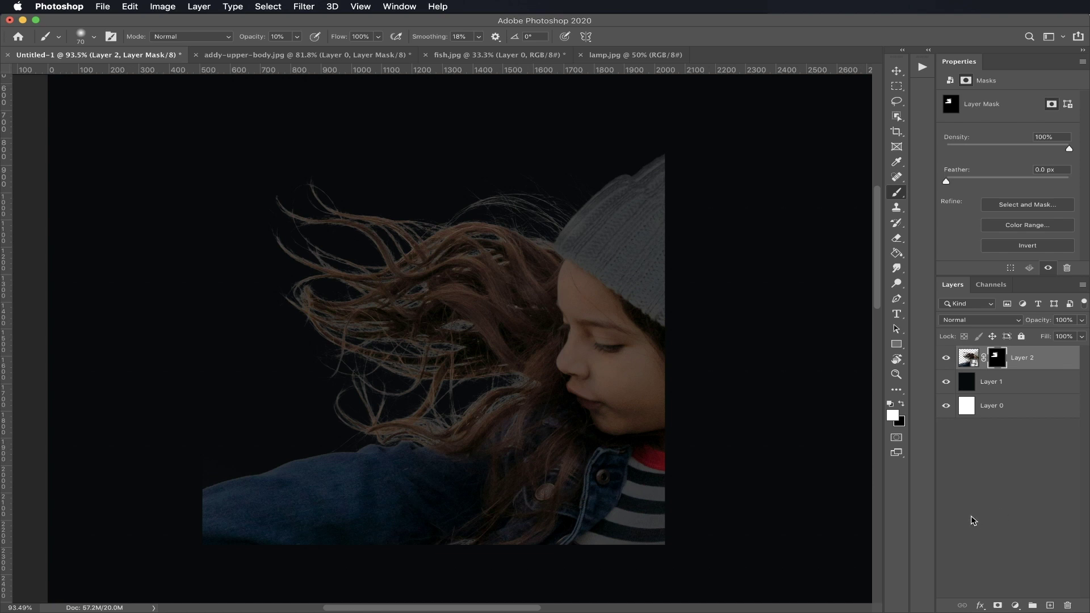
Hide the dark Layer 1 so the girl shows against white
left_click(945, 382)
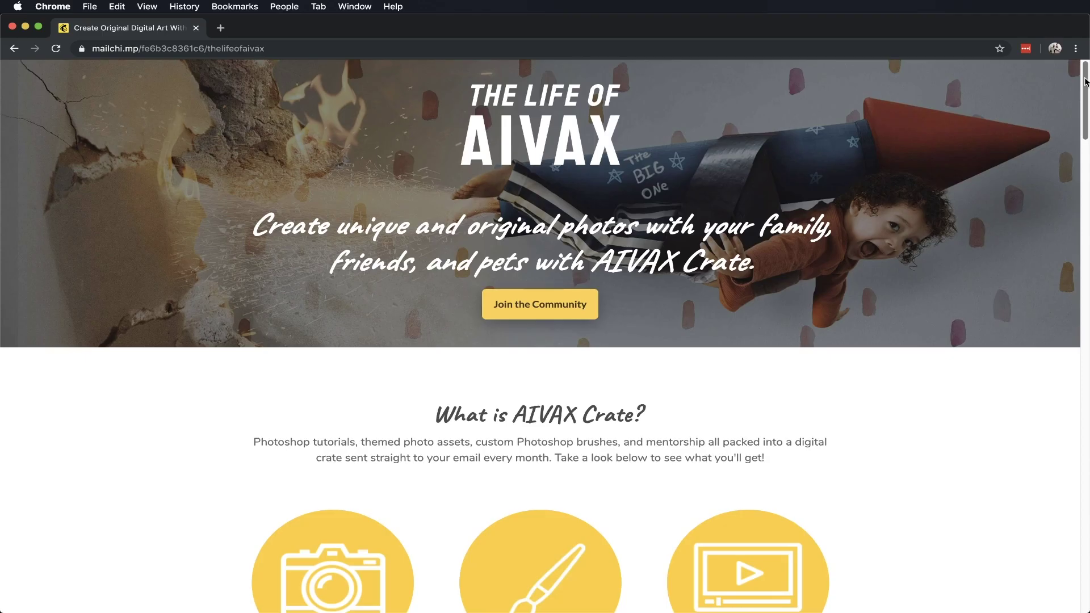
Scroll the AIVAX Crate page down to December's Mischievous Christmas crate
left_click_drag(1085, 81, 1086, 150)
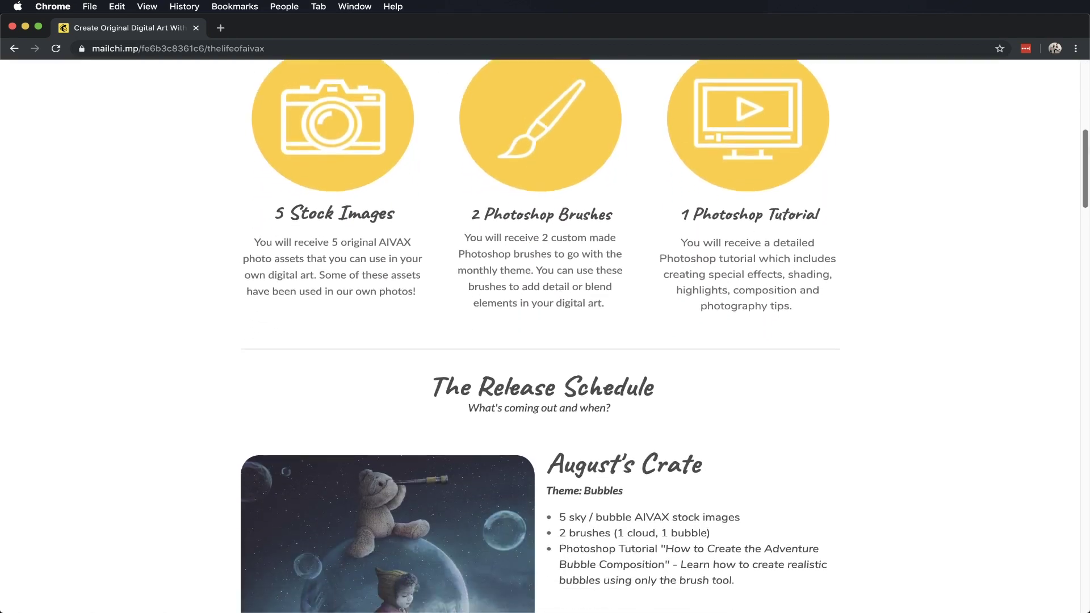
scroll(664, 334, "down", 10)
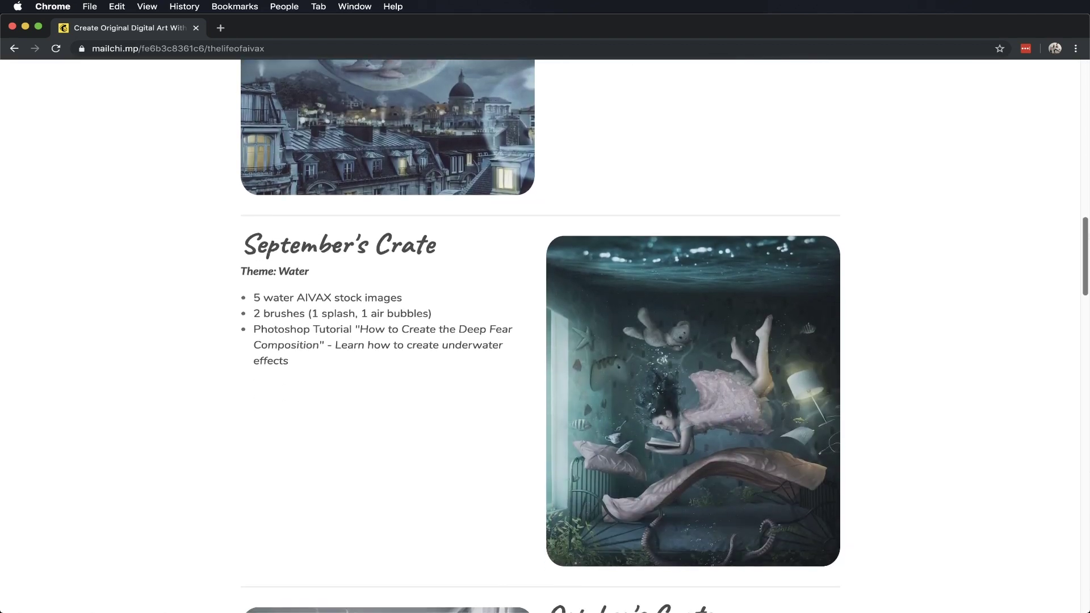
scroll(664, 335, "down", 7)
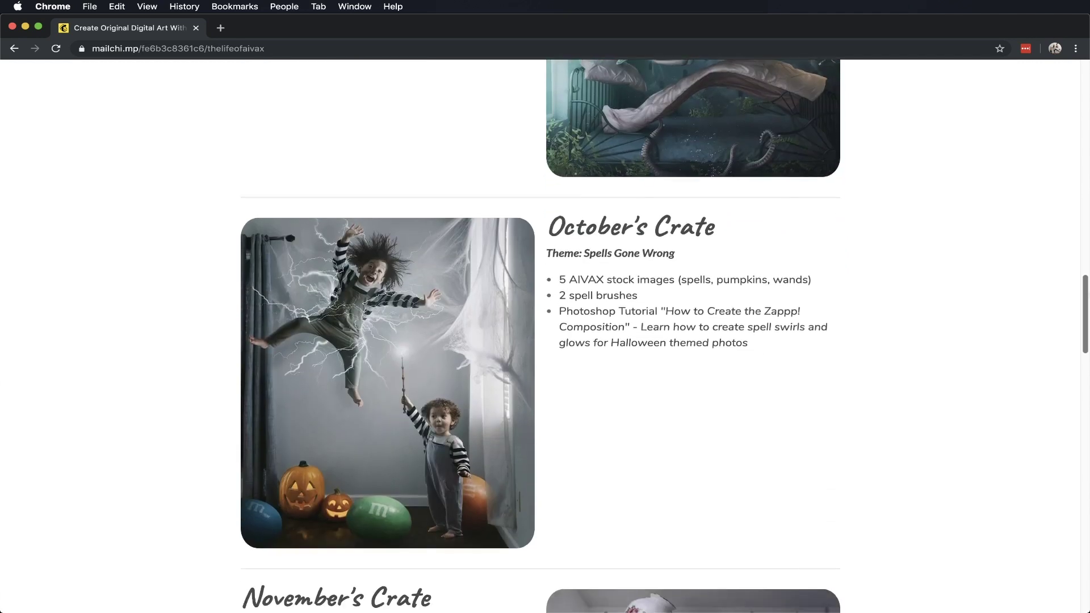
scroll(664, 335, "down", 6)
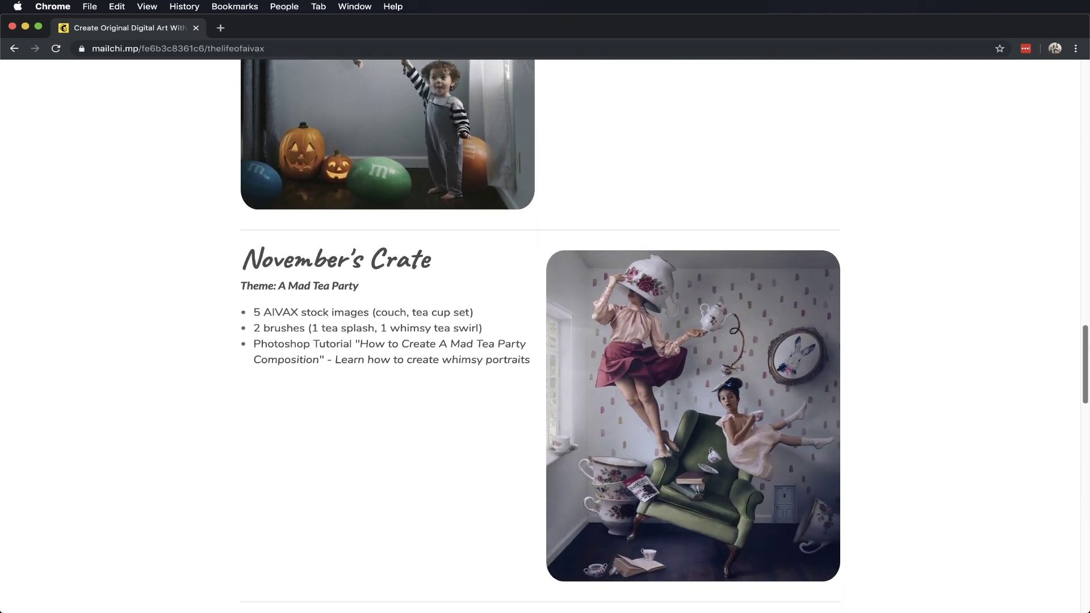
scroll(665, 335, "down", 7)
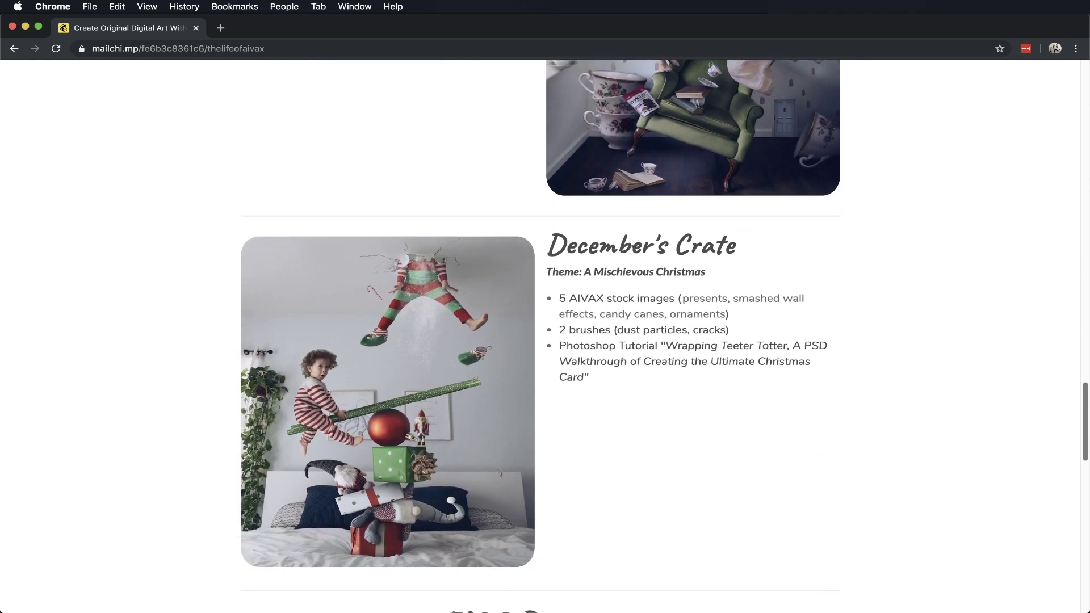